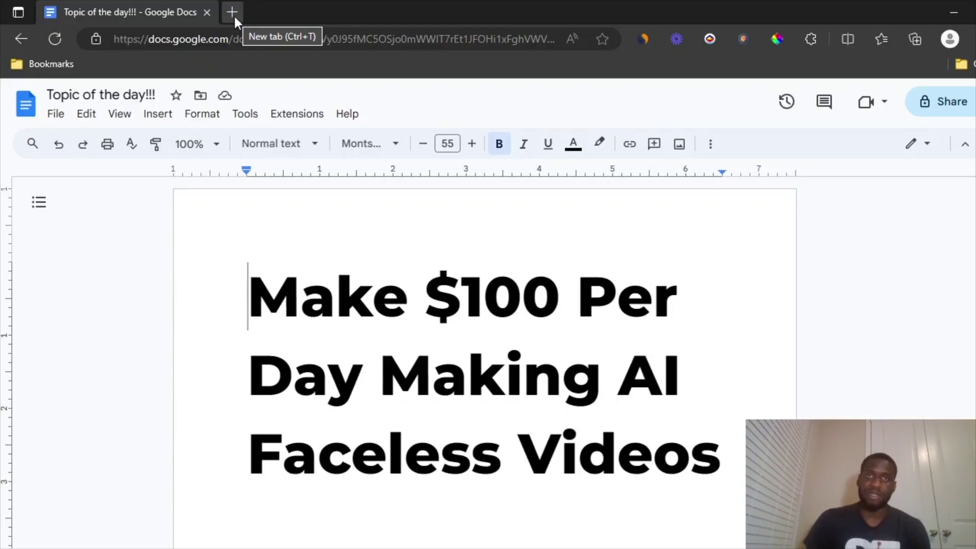
- Open a new blank browser tab beside the Google Docs document
click(233, 14)
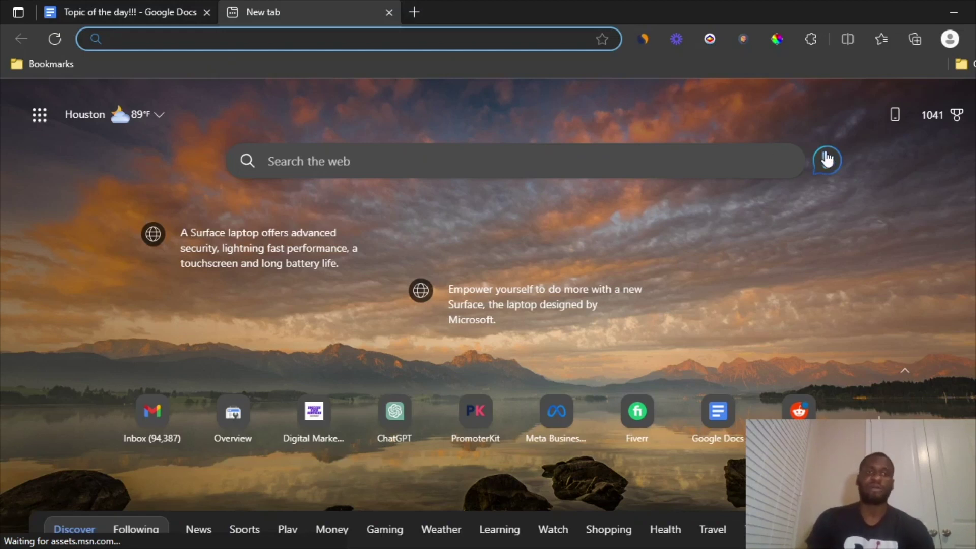
- Close the Docs tab, go to appsumo.com and sort the software deals by Latest
click(205, 13)
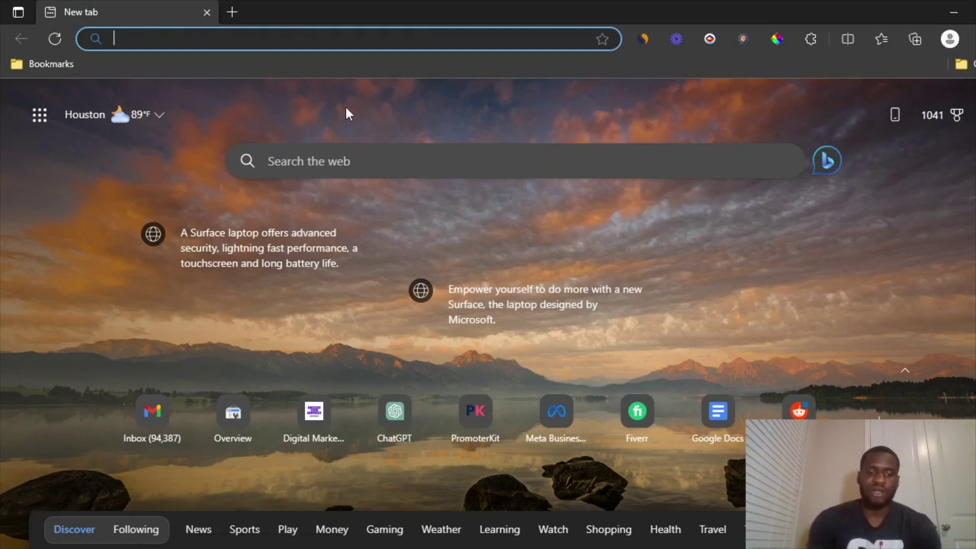
text(appsumo.com)
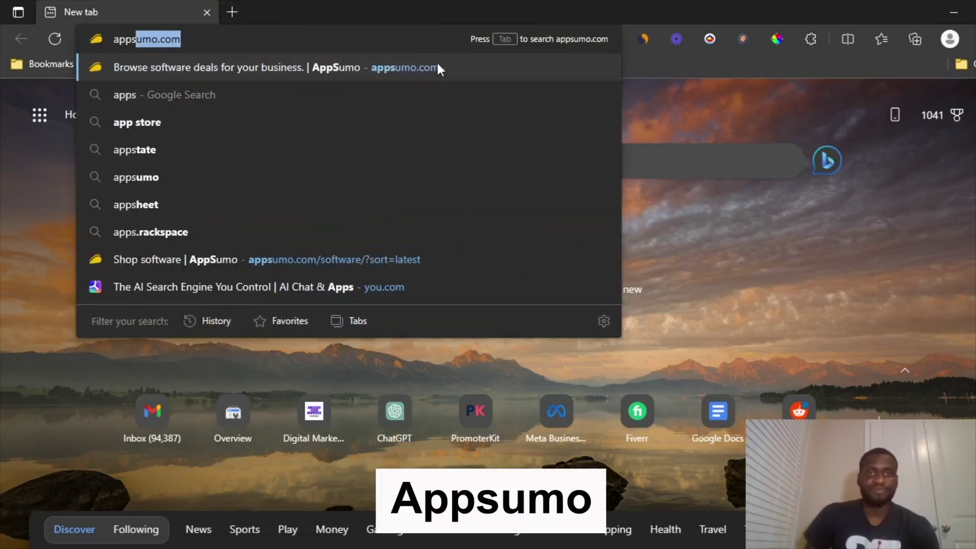
click(425, 70)
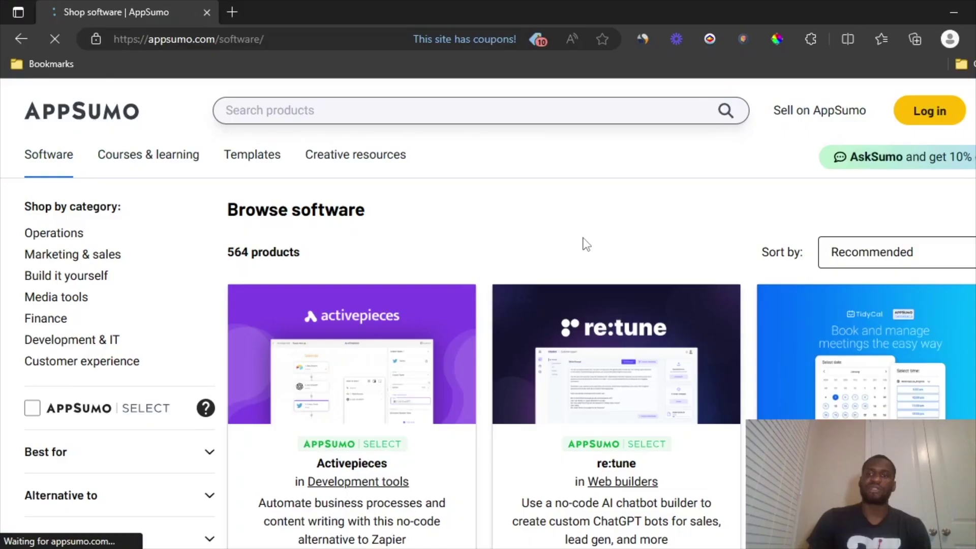
click(935, 262)
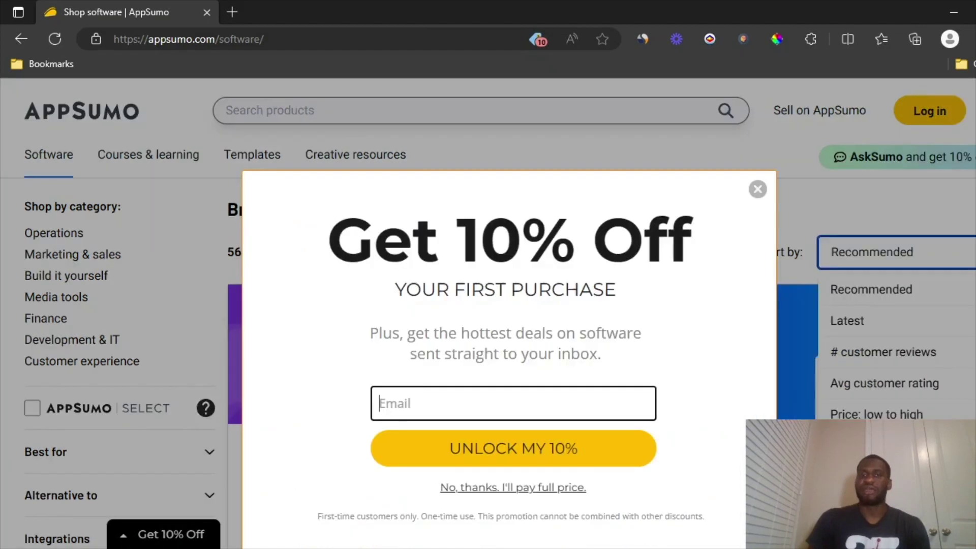
click(757, 189)
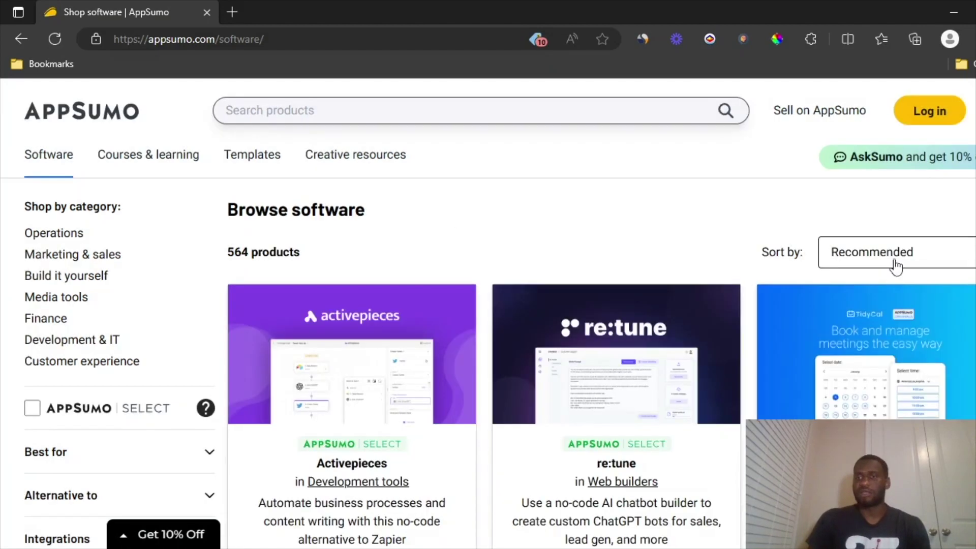
click(895, 264)
click(846, 322)
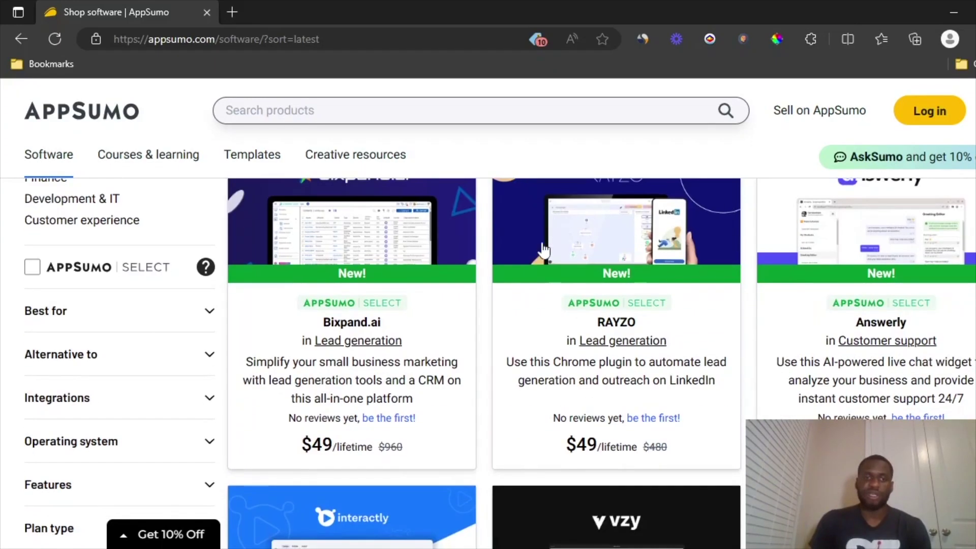
- Open the Bixpand.ai deal in a new tab and switch to it
right_click(358, 327)
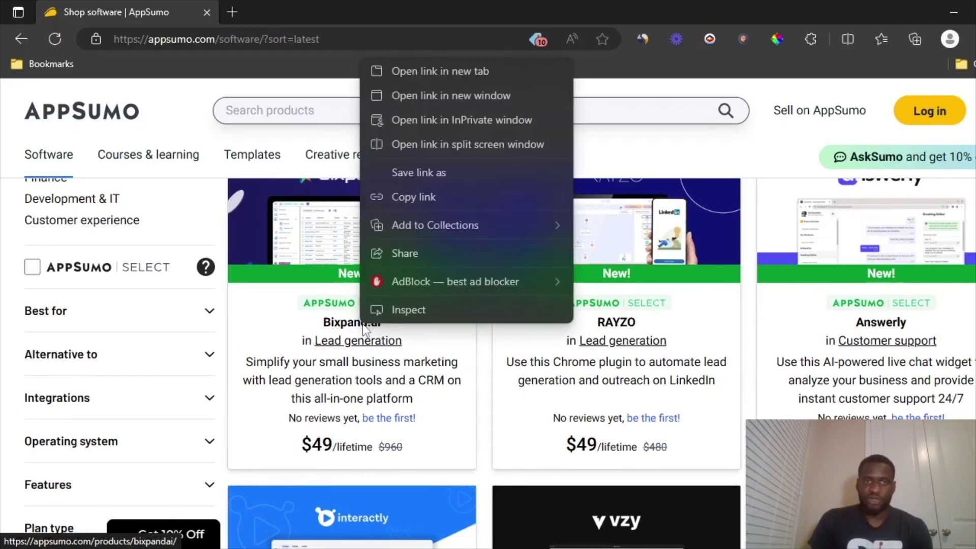
click(446, 81)
scroll(351, 338, up, 1)
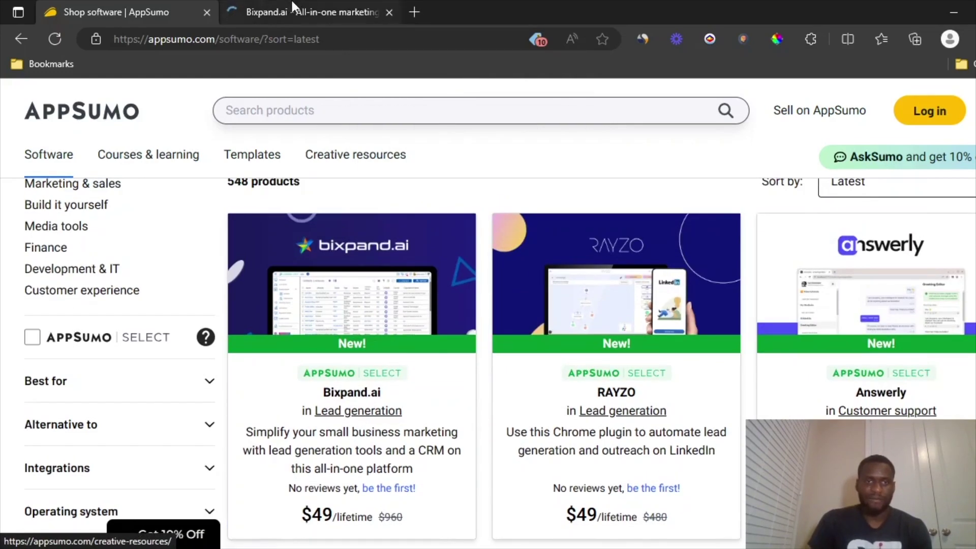
click(312, 11)
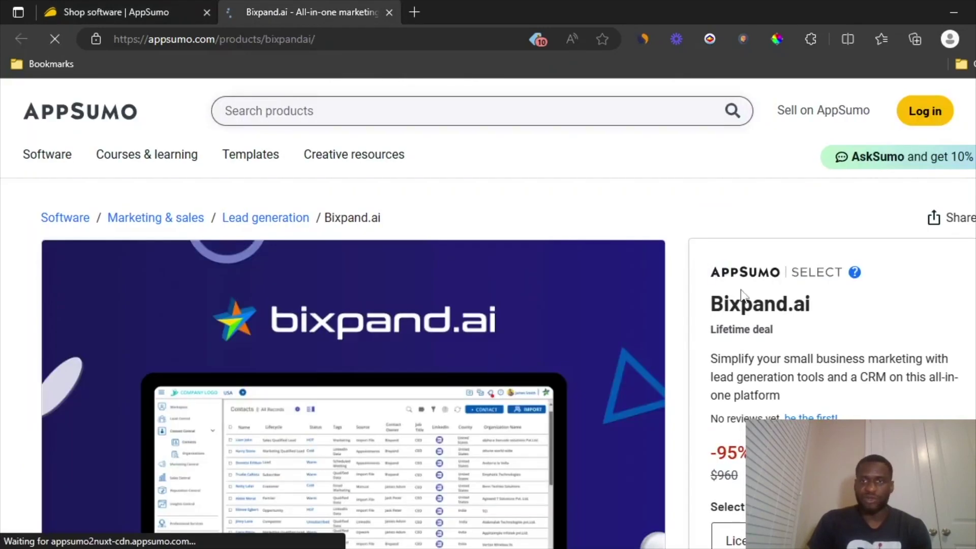
scroll(517, 330, down, 10)
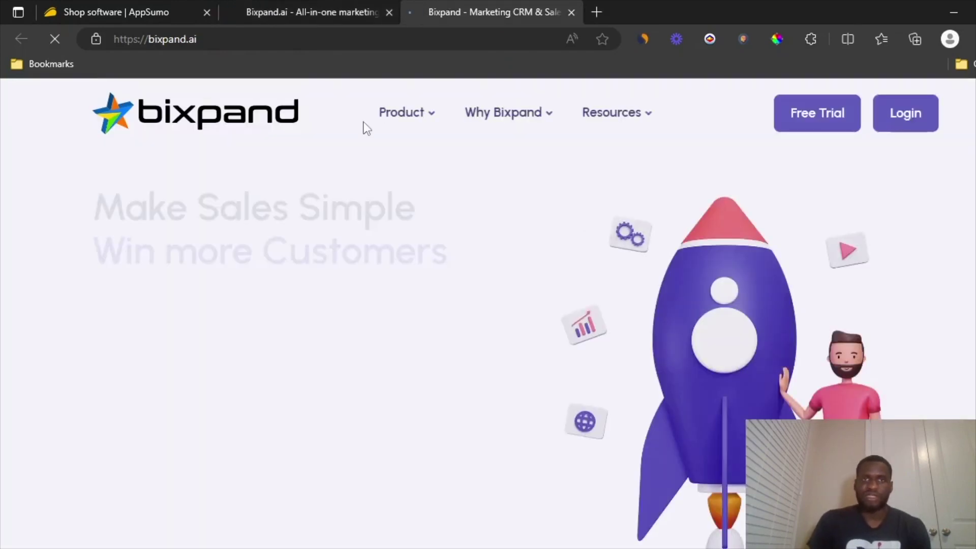
- Scroll the bixpand.ai homepage to the footer, close the signup popup, and scroll back up
scroll(544, 264, down, 10)
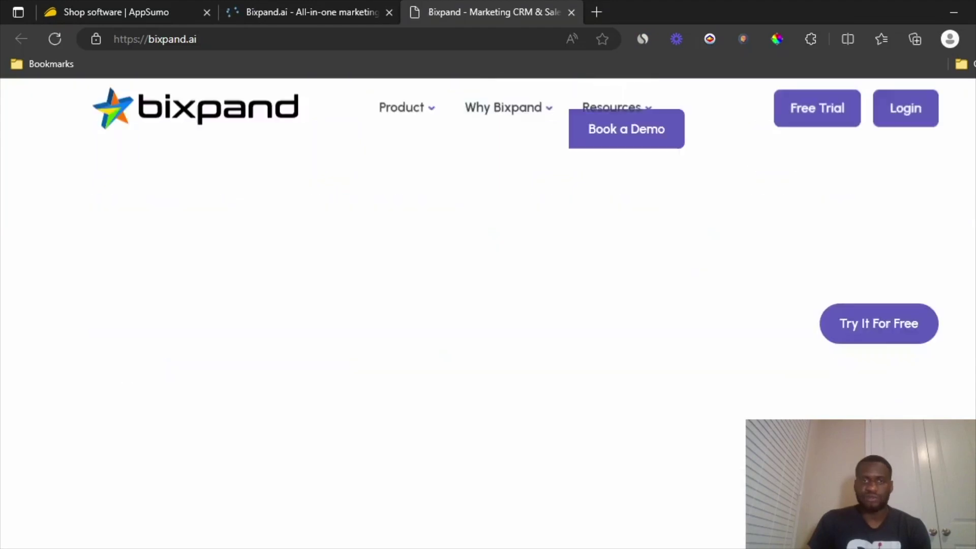
scroll(488, 315, down, 10)
scroll(907, 325, up, 1)
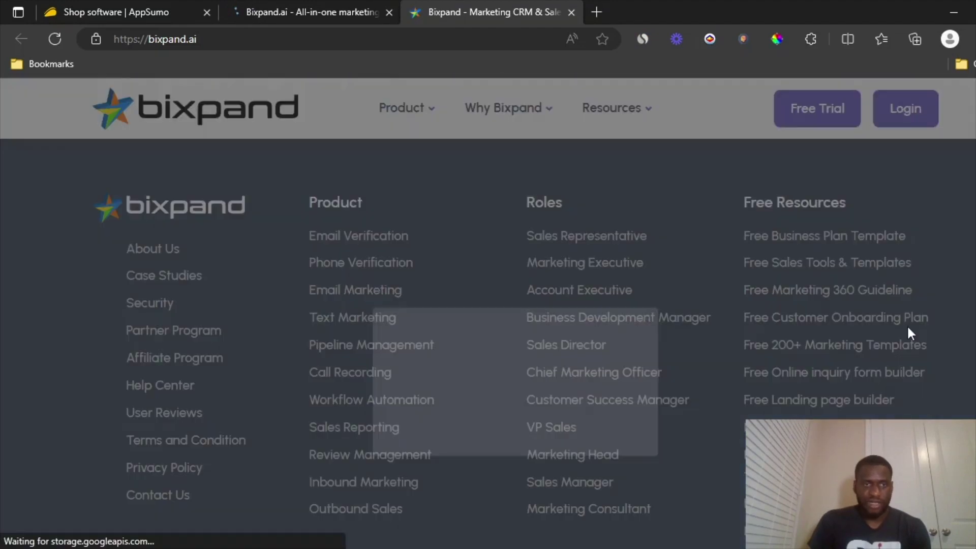
click(47, 346)
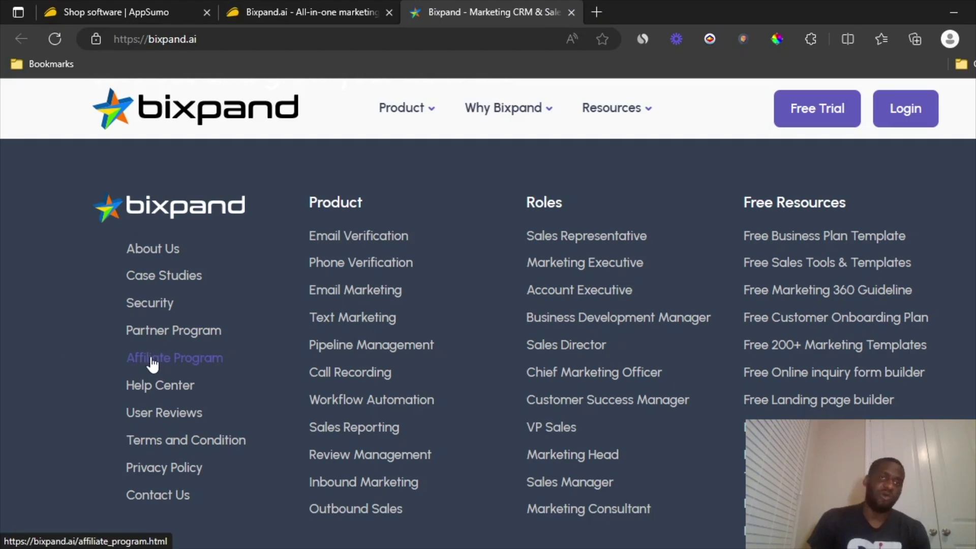
scroll(803, 349, up, 8)
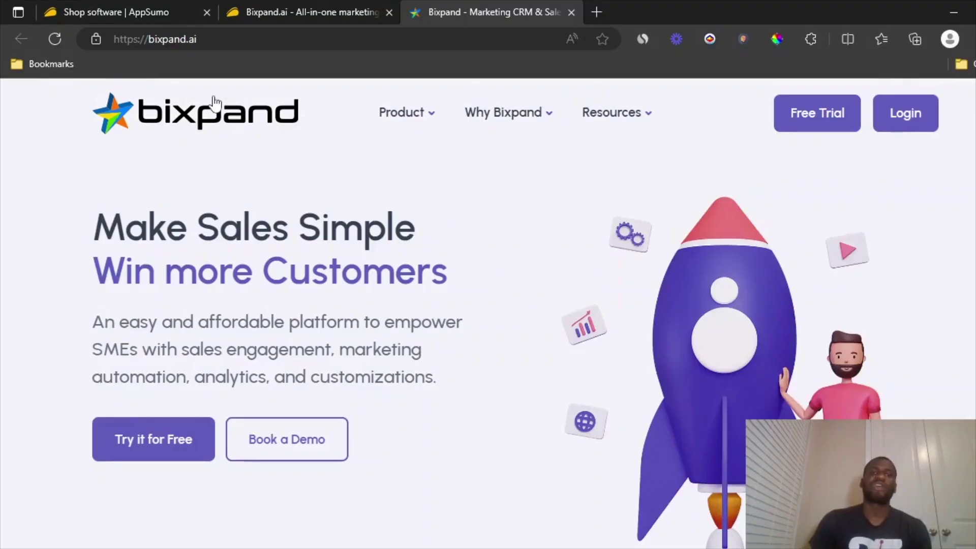
- Start a new ChatGPT chat from the bookmarks folder in the third tab
click(349, 11)
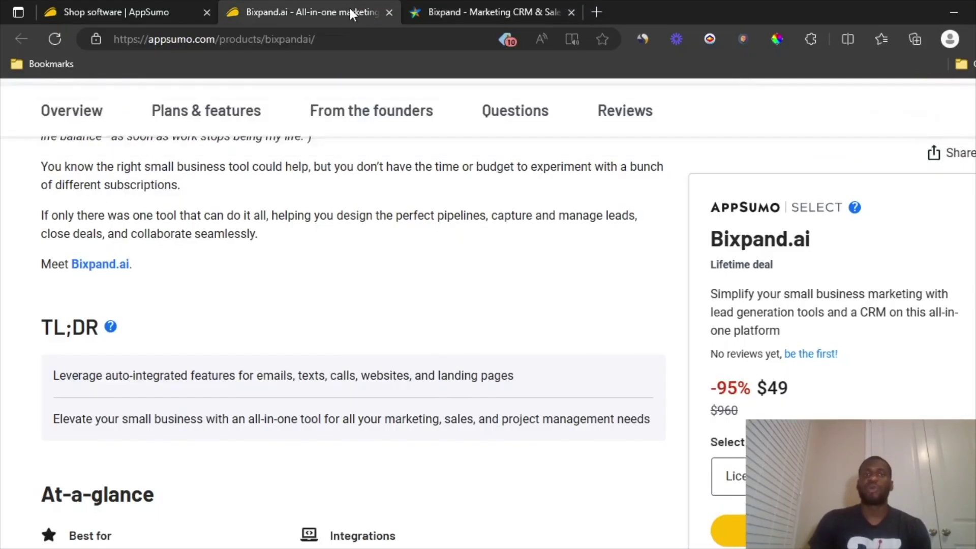
scroll(426, 296, up, 6)
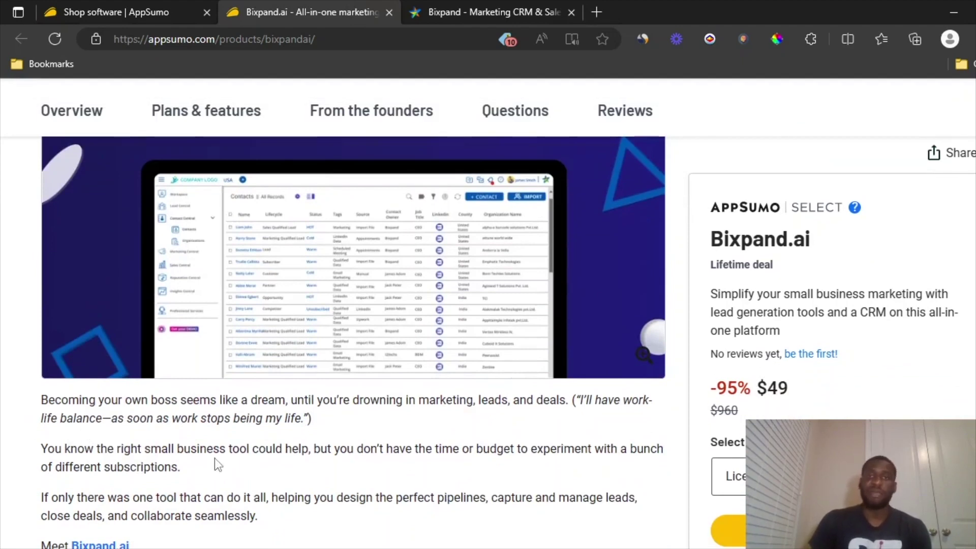
click(529, 4)
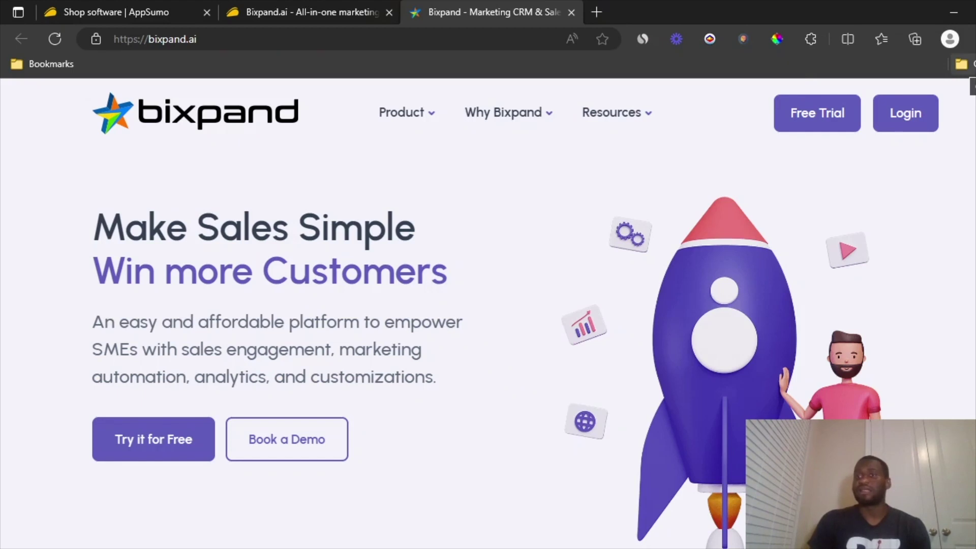
click(961, 63)
click(955, 88)
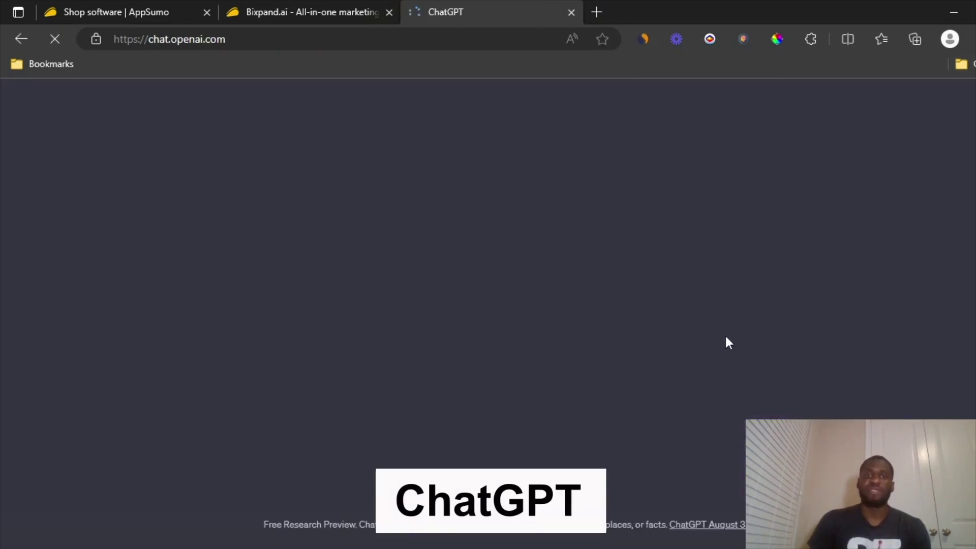
- Copy the Bixpand.ai Overview paragraphs from the AppSumo product page
click(283, 7)
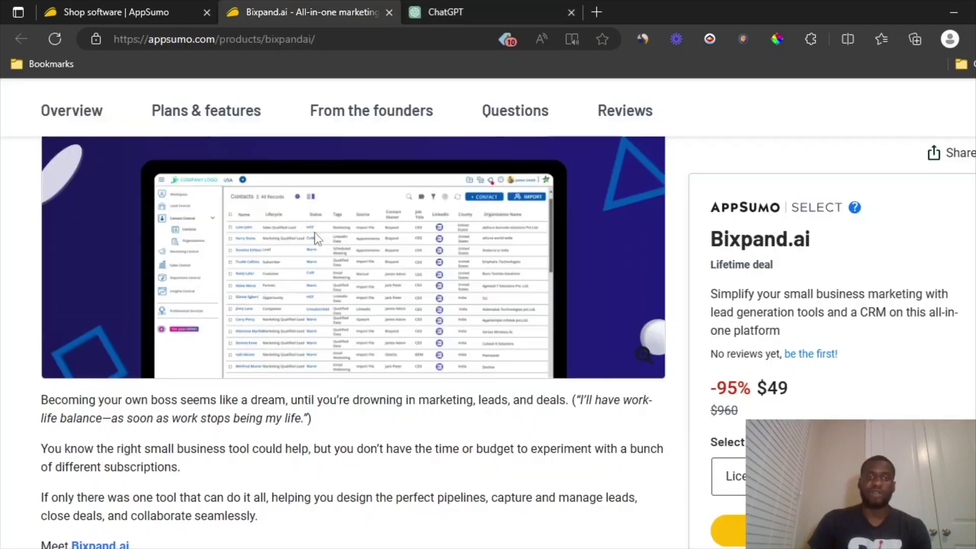
scroll(279, 400, down, 9)
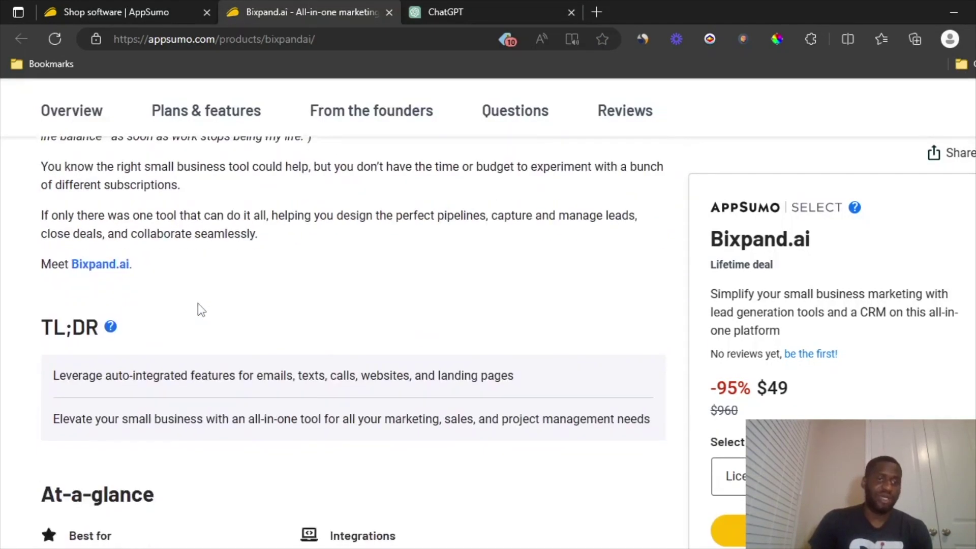
scroll(208, 315, down, 8)
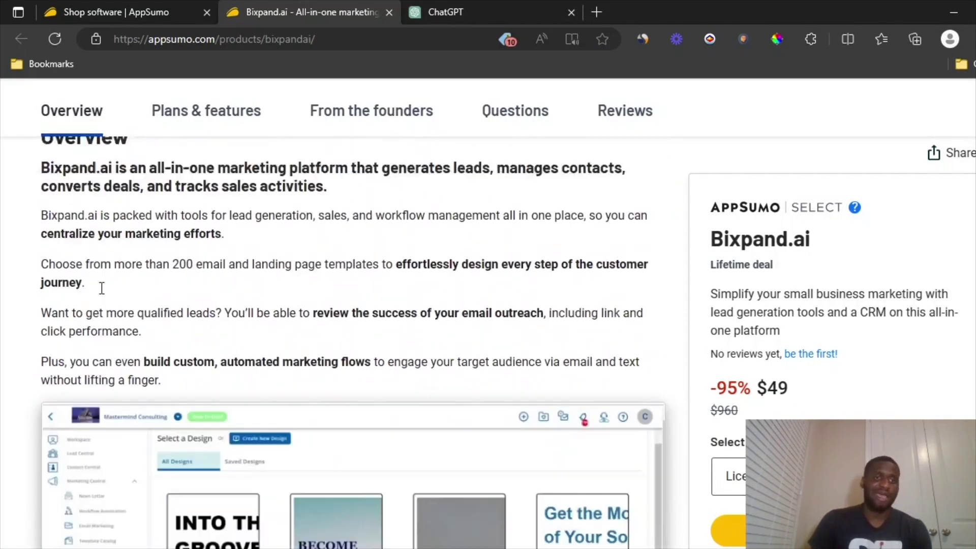
scroll(46, 227, up, 3)
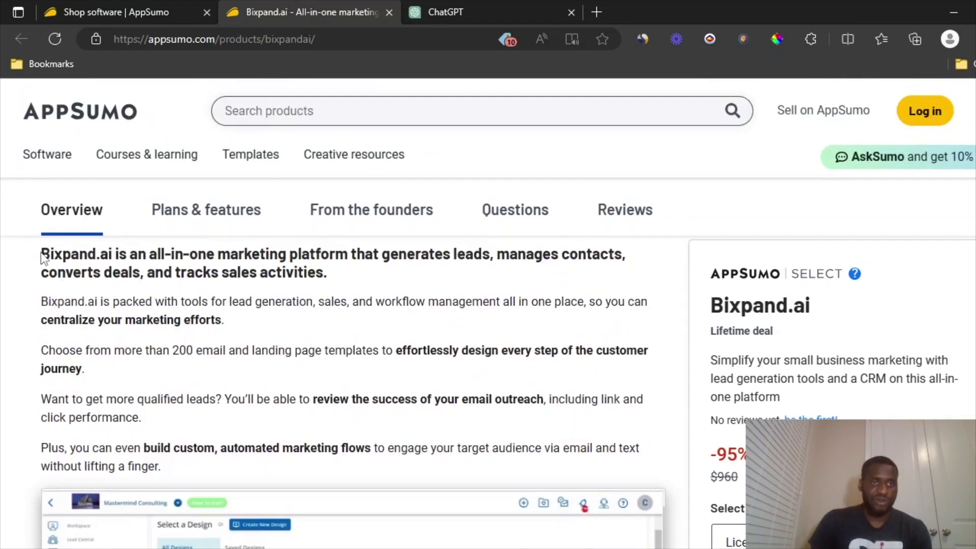
drag(43, 257, 239, 465)
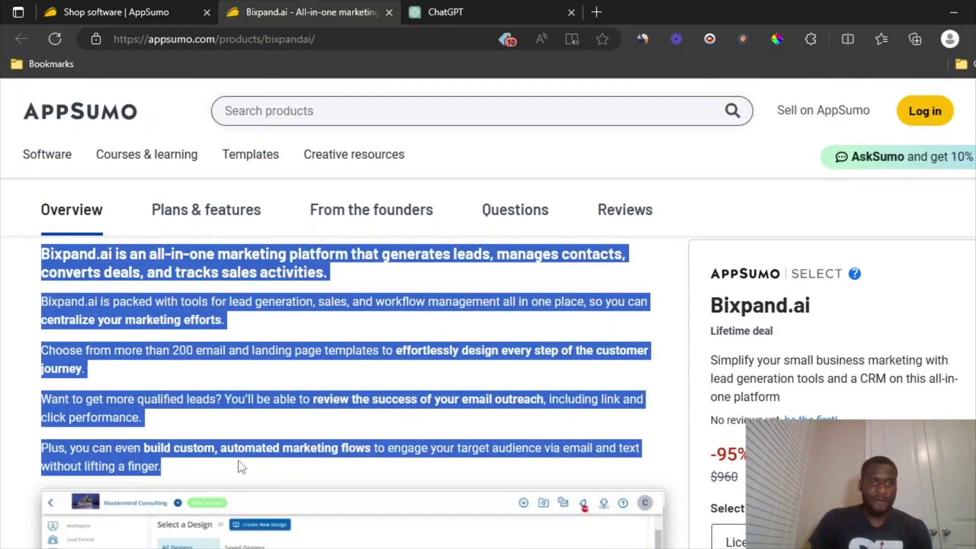
right_click(190, 330)
click(270, 230)
scroll(269, 230, down, 4)
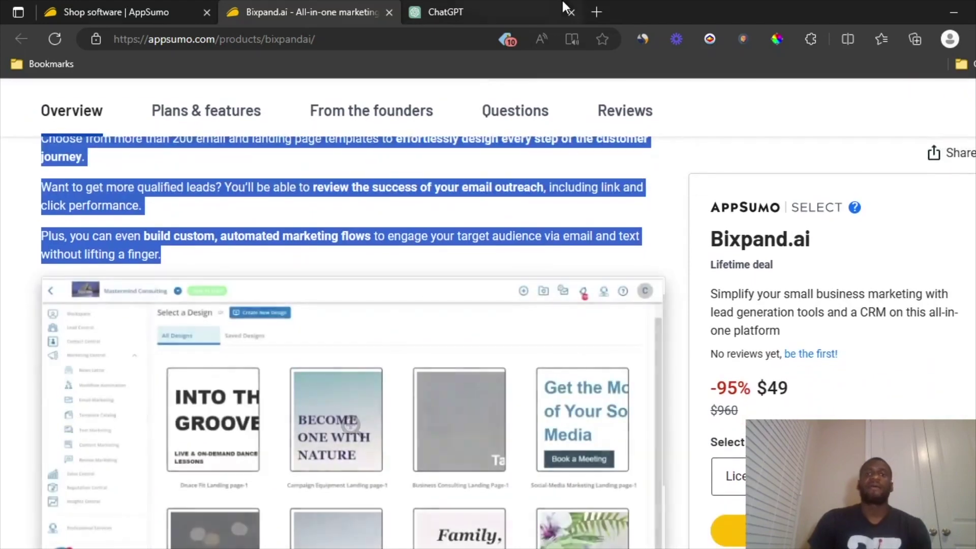
click(562, 5)
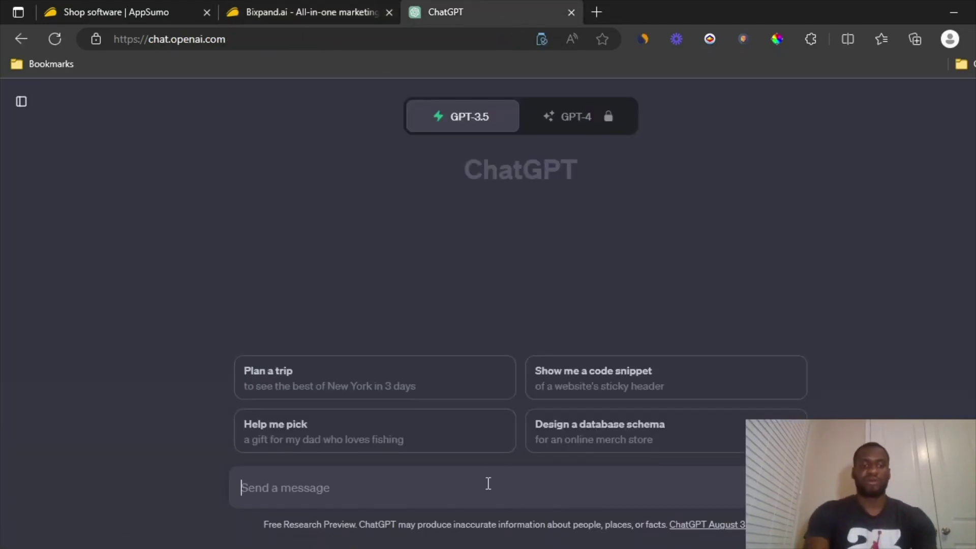
- Ask ChatGPT to 'rewrite this into a quick video script' with the pasted Bixpand.ai description in quotes
text(rew)
key(BackSpace)
key(BackSpace)
text(ew)
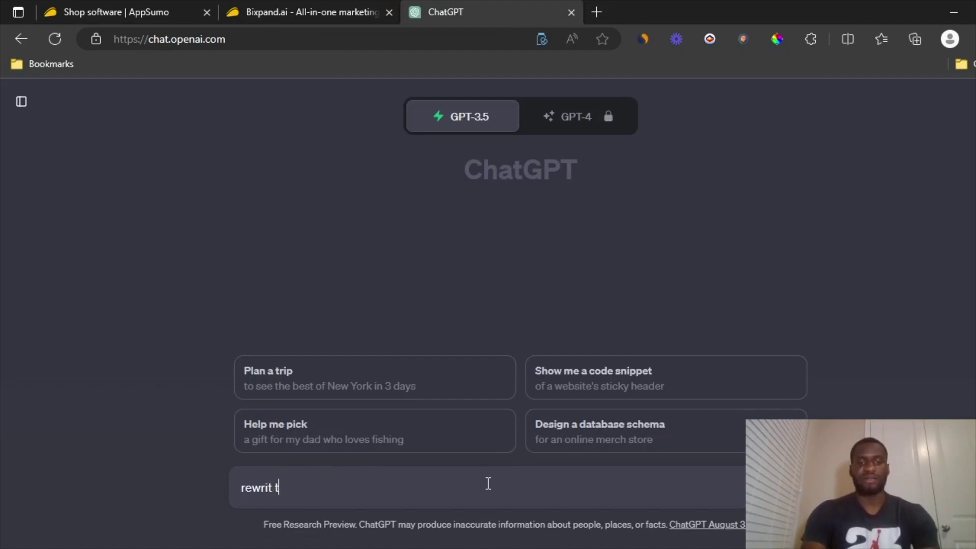
text(rit t)
key(BackSpace)
key(BackSpace)
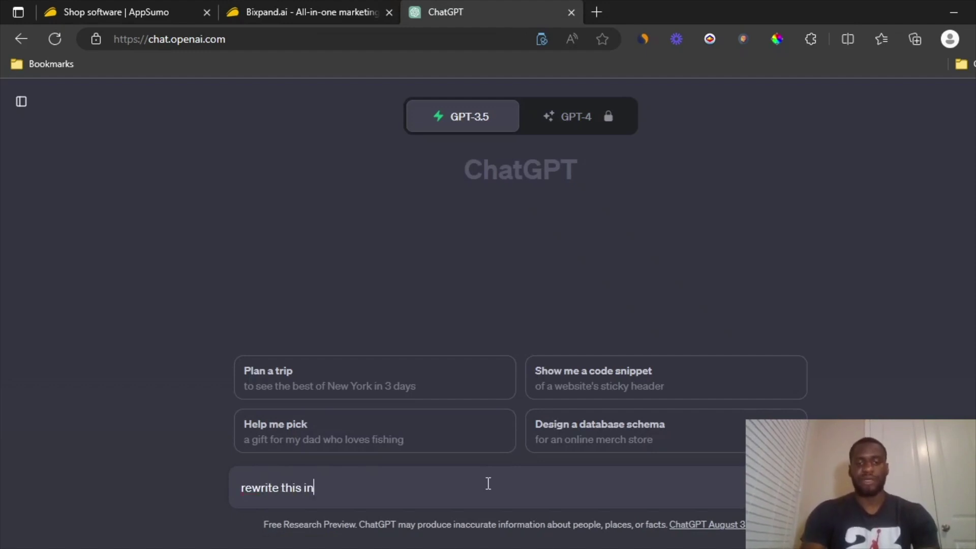
text(e this into a vi)
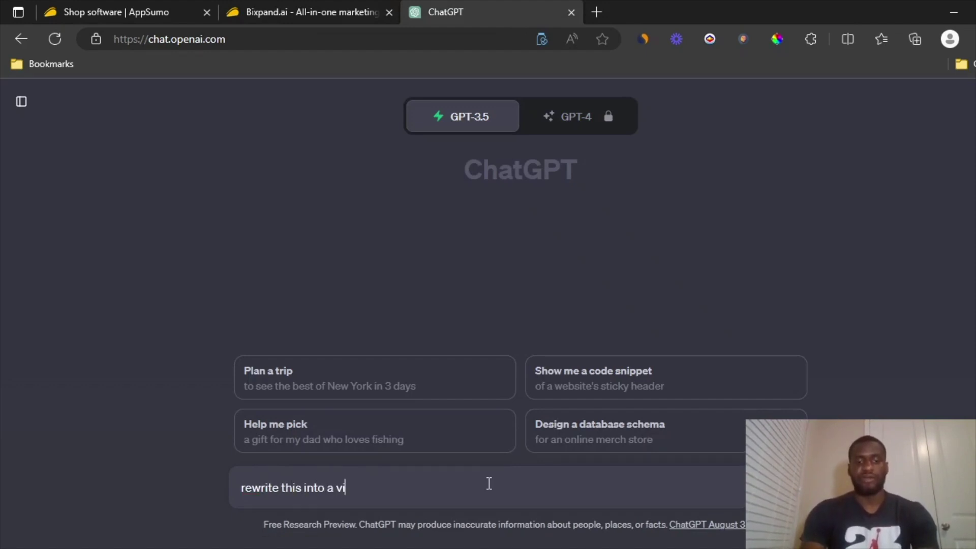
text(deo script)
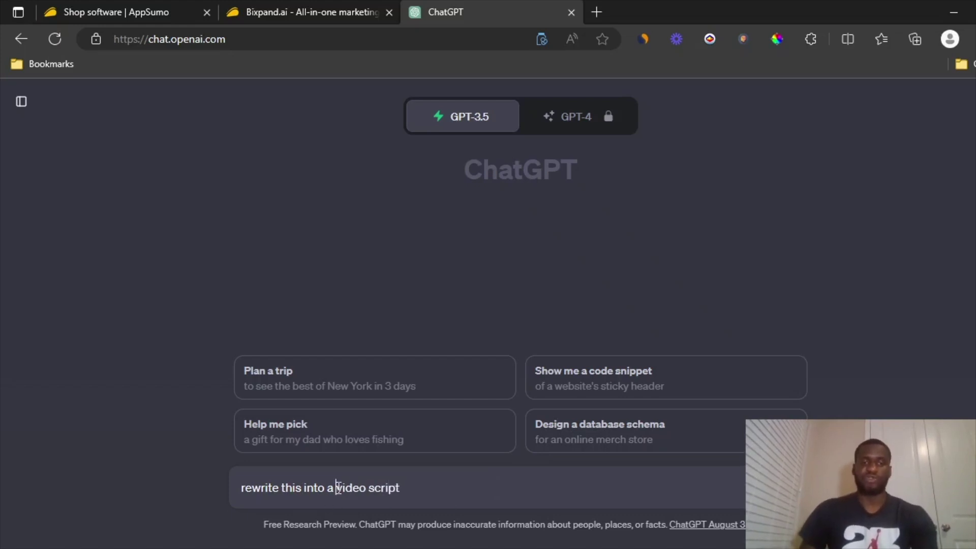
text(quick)
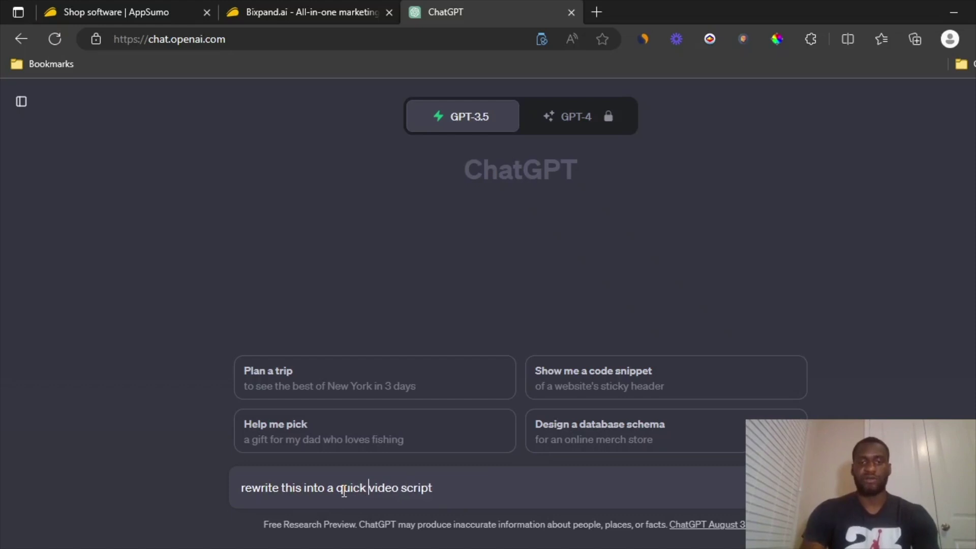
click(513, 490)
text("")
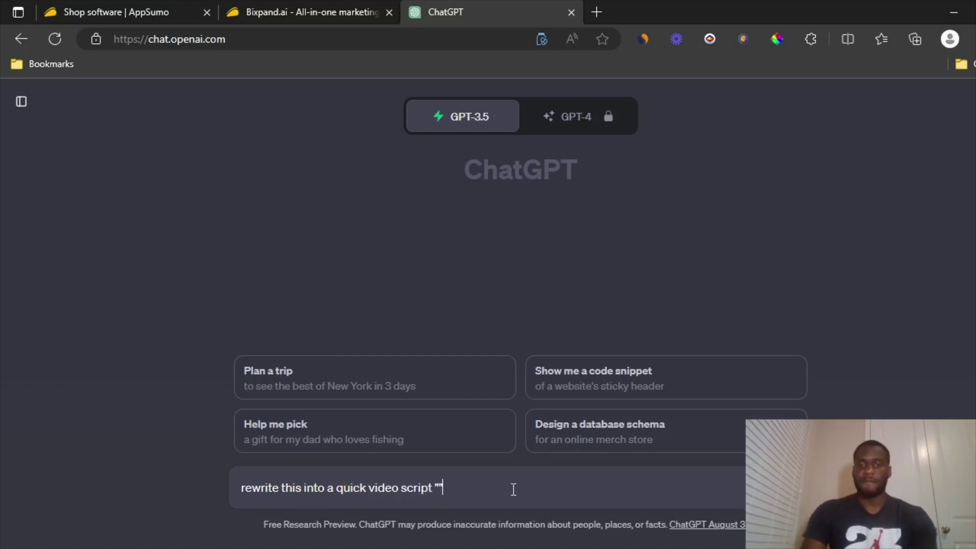
key(ctrl+v)
key(Return)
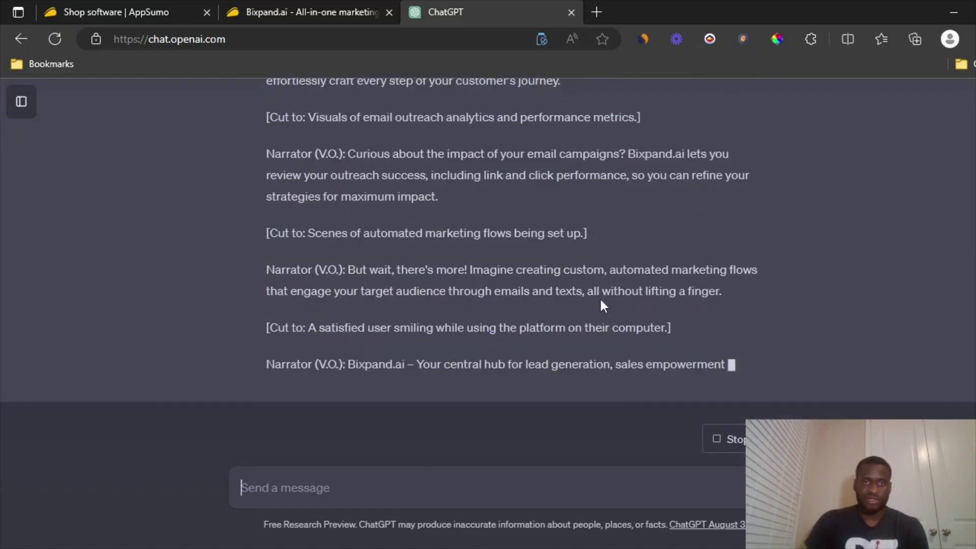
scroll(602, 304, up, 15)
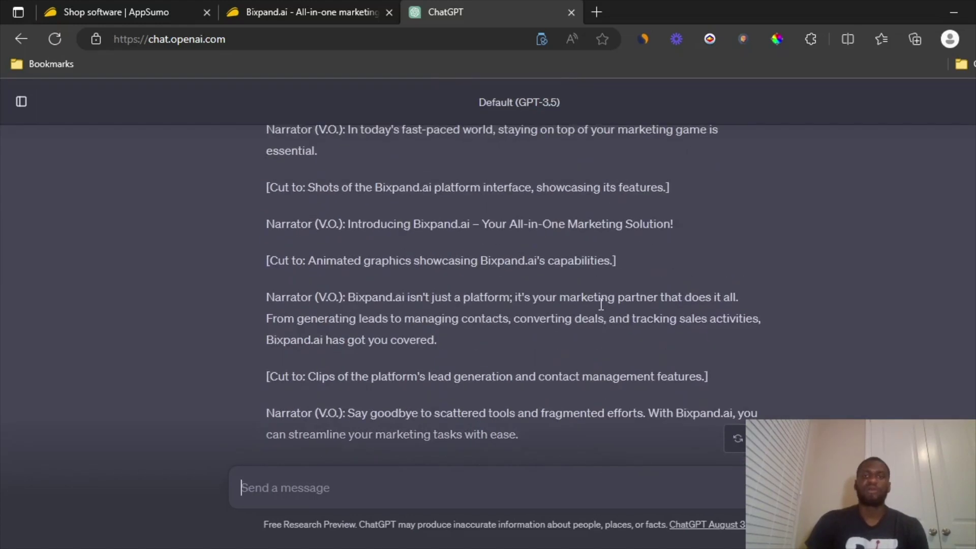
scroll(601, 304, up, 1)
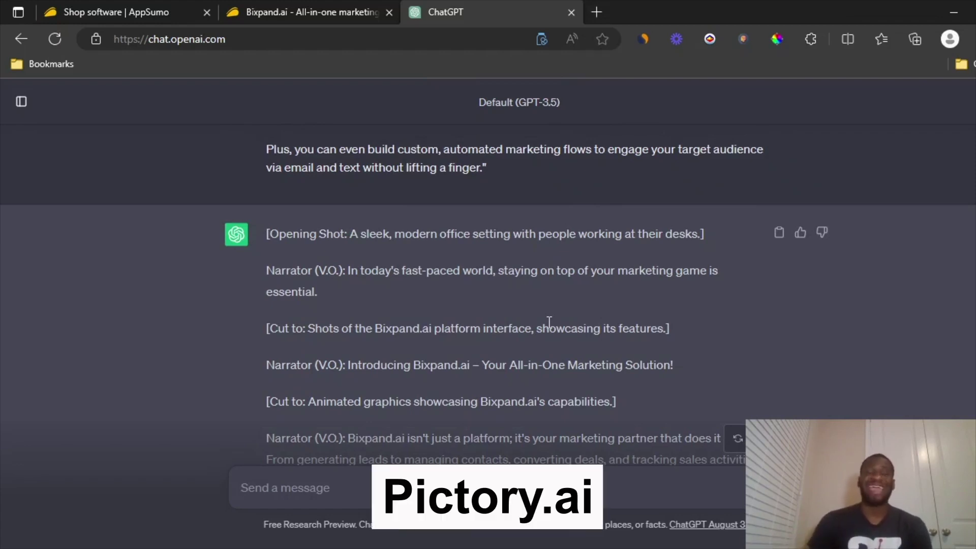
- Open pictory.ai in a new tab and reach the Pictory dashboard
key(ctrl+t)
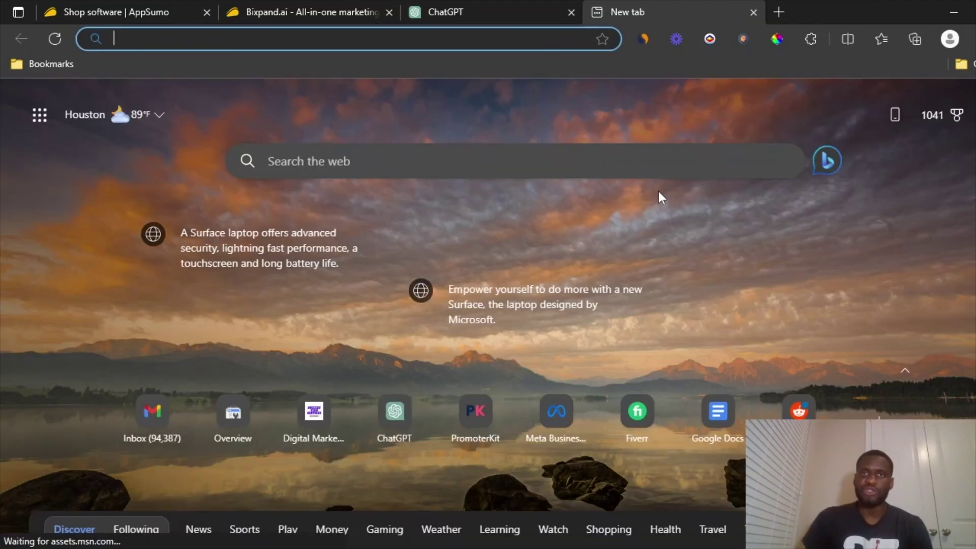
text(pict)
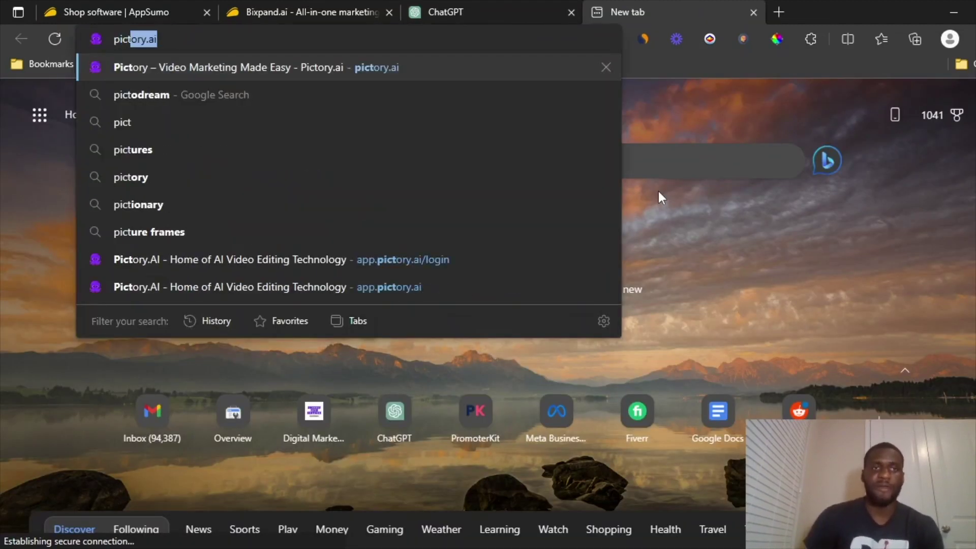
key(Return)
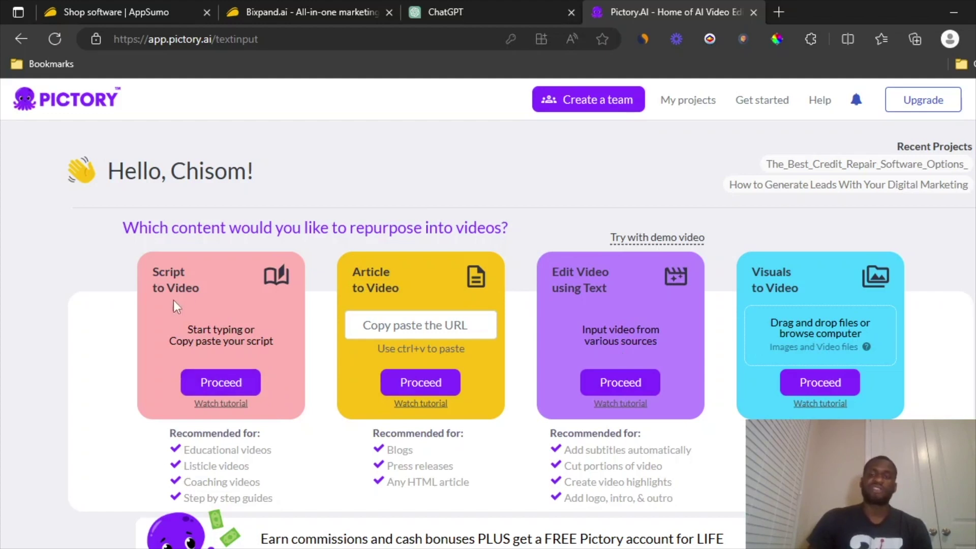
- Start a Script to Video project named 'Bixpand'
click(237, 384)
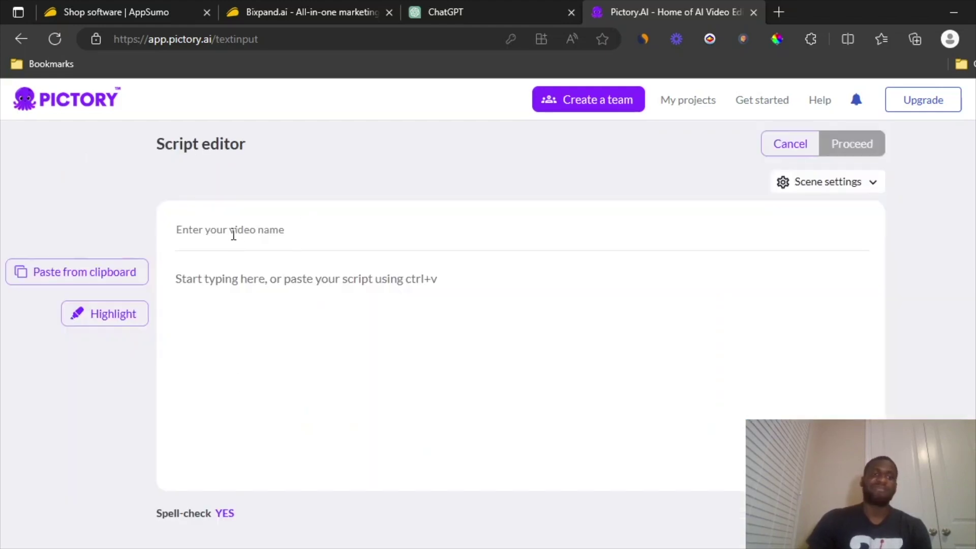
click(278, 226)
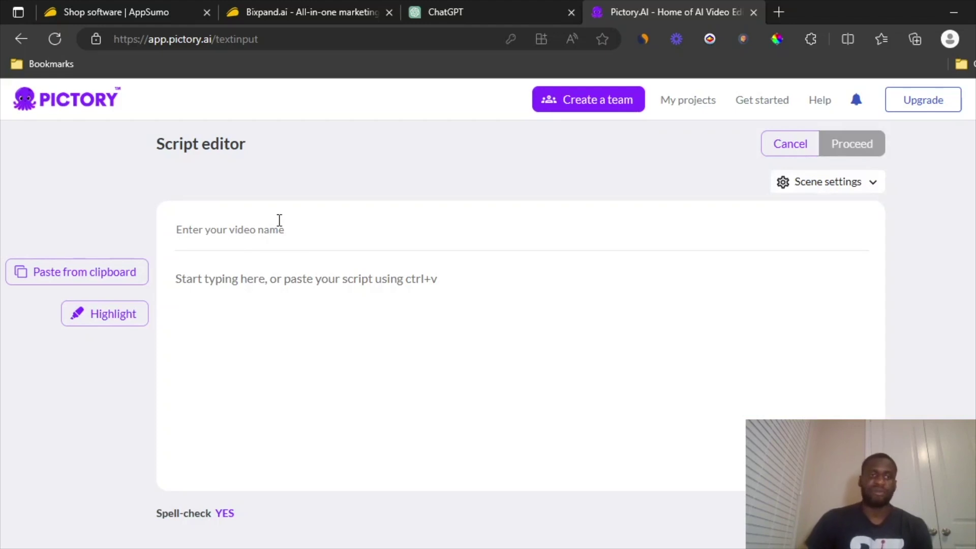
text(Bixpand)
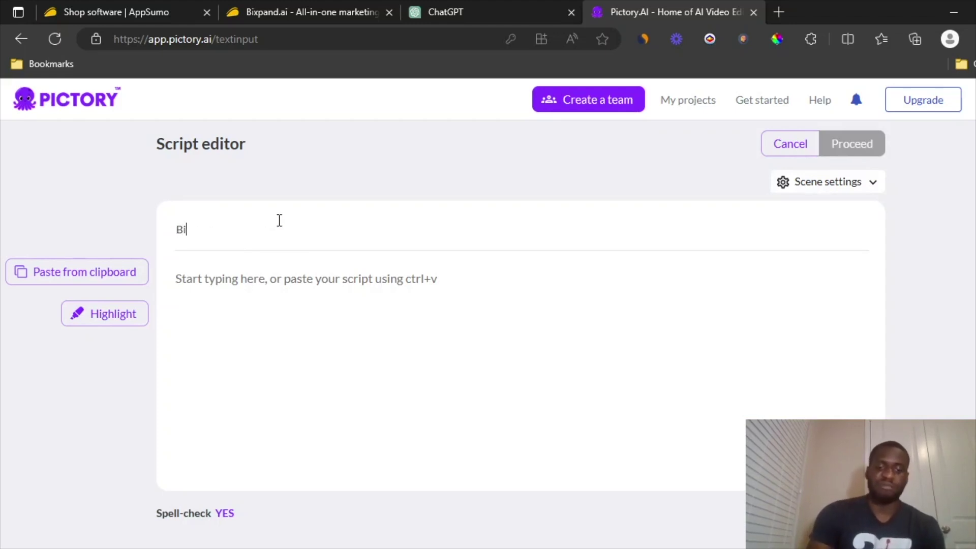
click(327, 276)
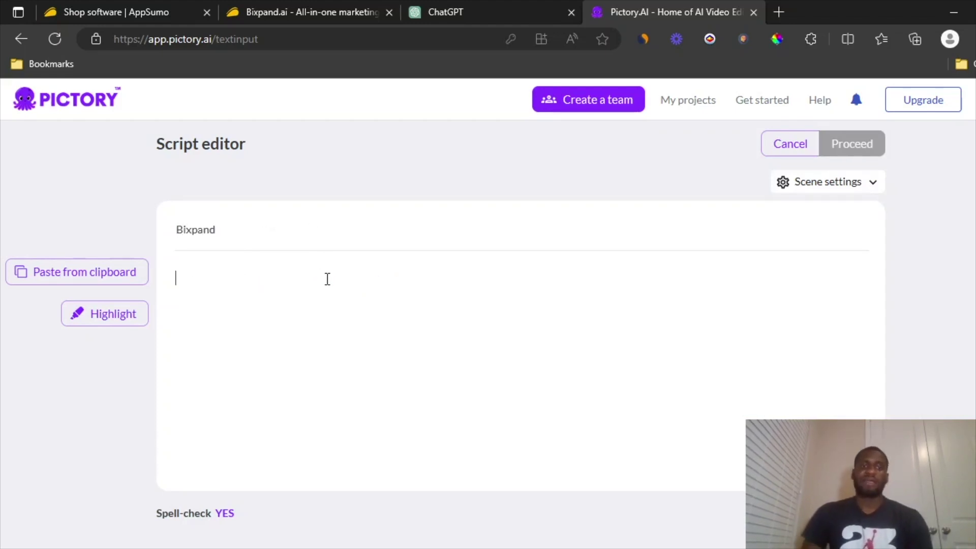
- Paste ChatGPT's opening narrator sentence into the Pictory script body
click(503, 4)
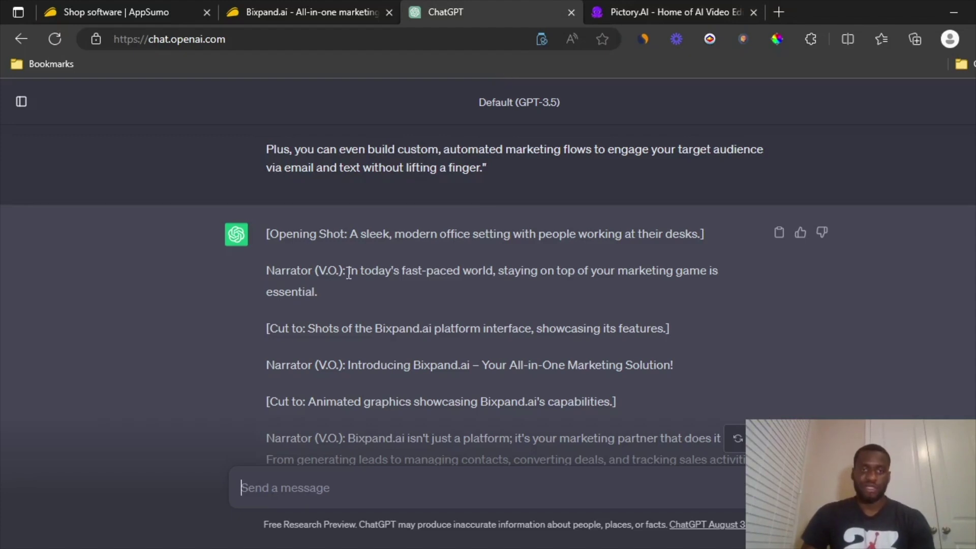
scroll(379, 265, down, 1)
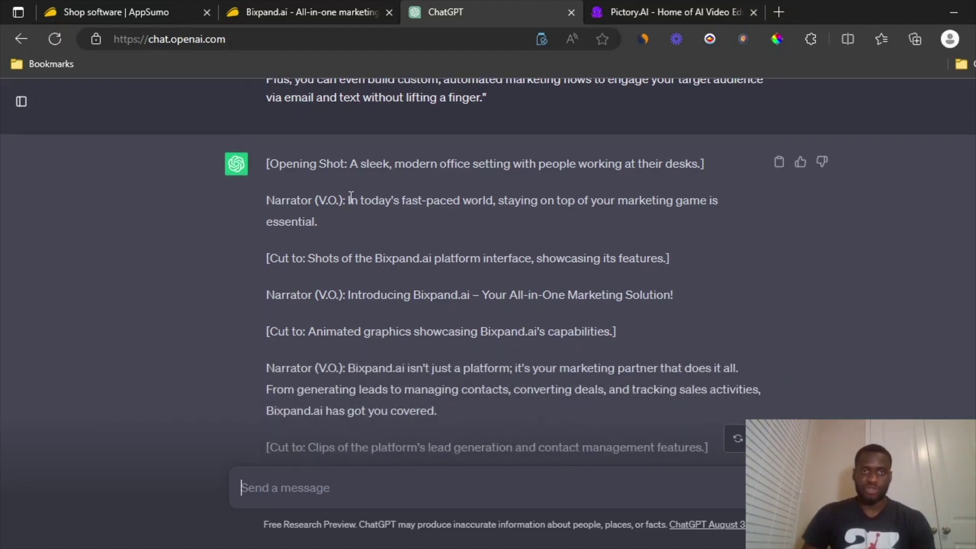
drag(349, 200, 396, 227)
key(ctrl+c)
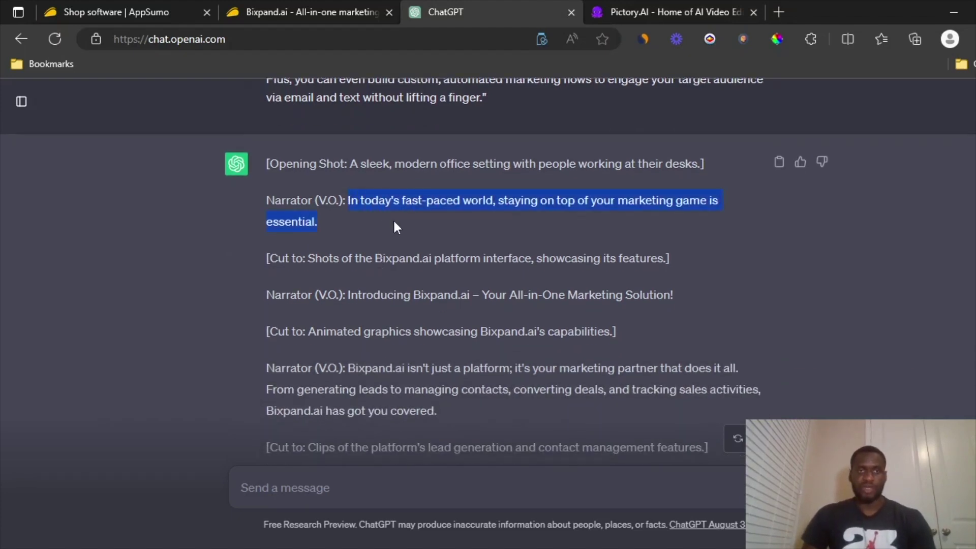
click(623, 9)
click(415, 299)
key(ctrl+v)
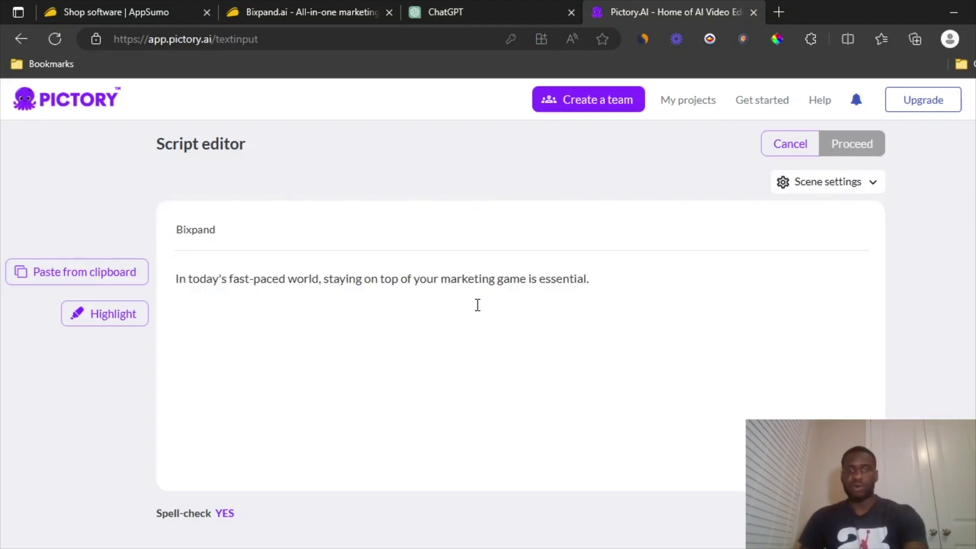
key(Return)
- Add the 'Introducing Bixpand.ai' narrator line and its following paragraph to the script
click(513, 4)
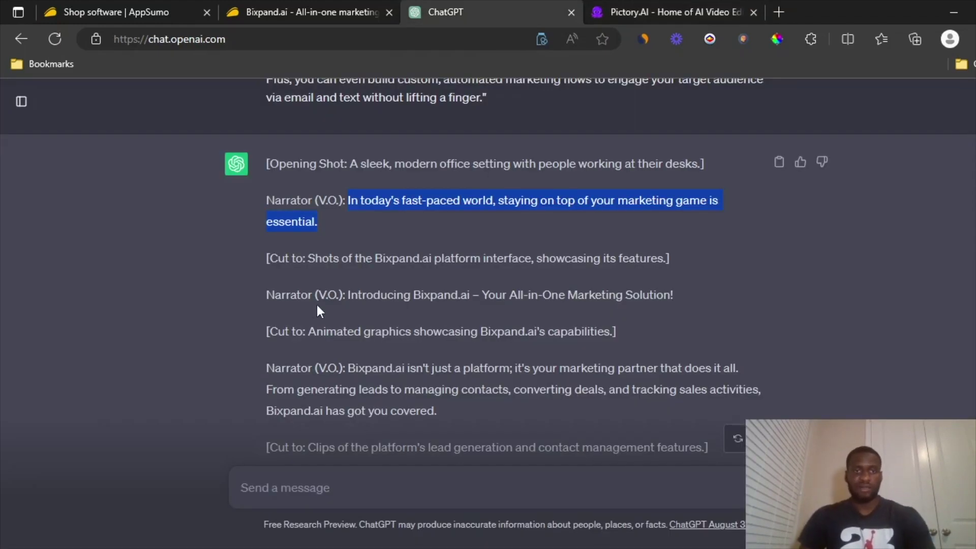
drag(349, 300, 692, 302)
key(ctrl+c)
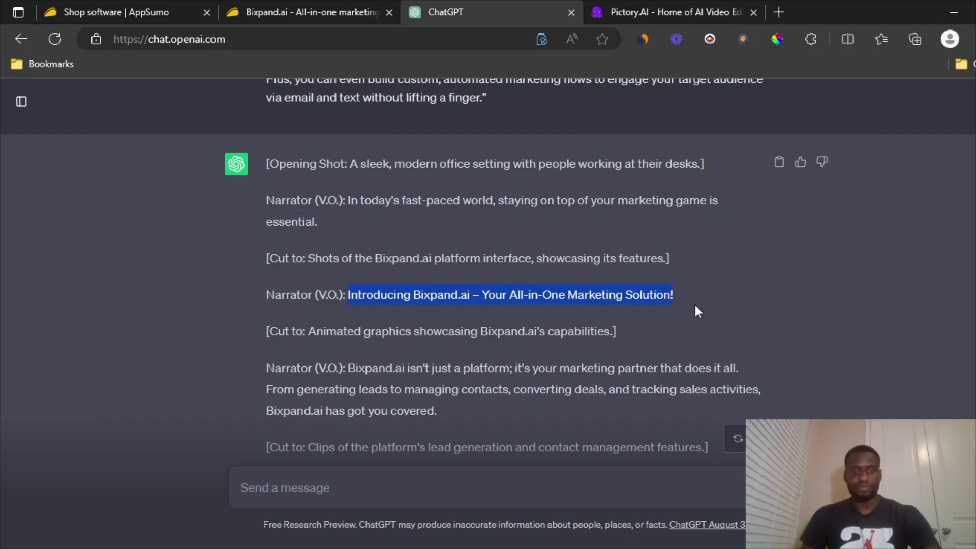
click(651, 6)
key(ctrl+v)
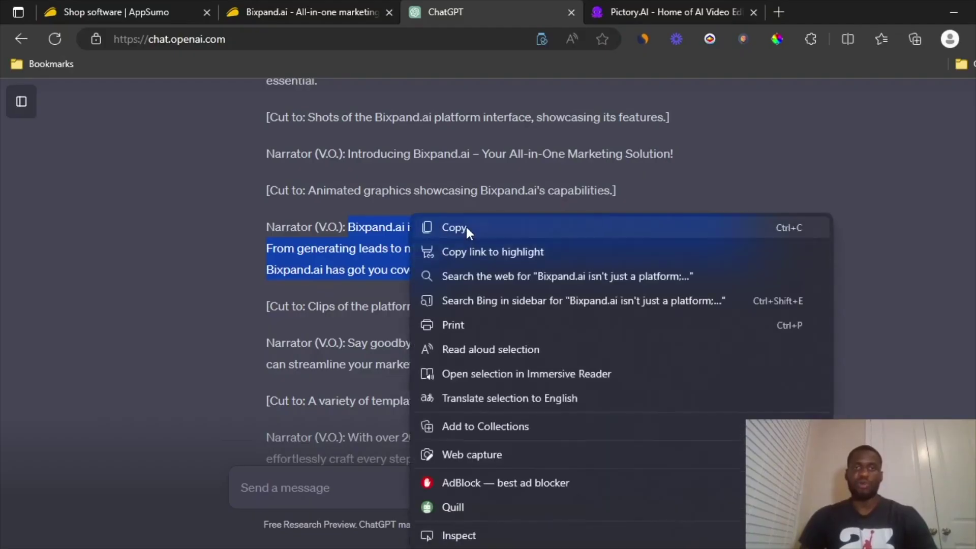
click(466, 226)
click(658, 10)
key(ctrl+v)
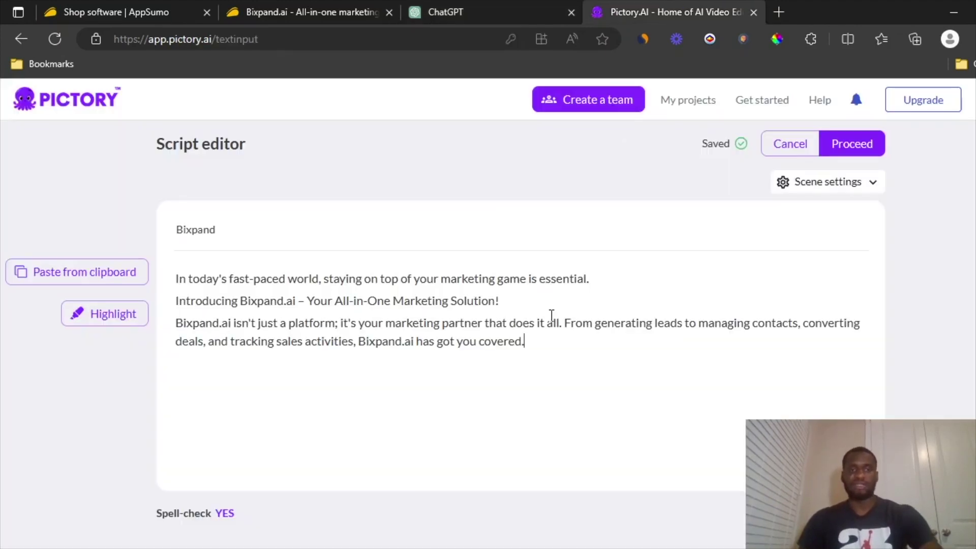
key(Return)
- Append the narrator line about scattered tools below the last paragraph
click(487, 6)
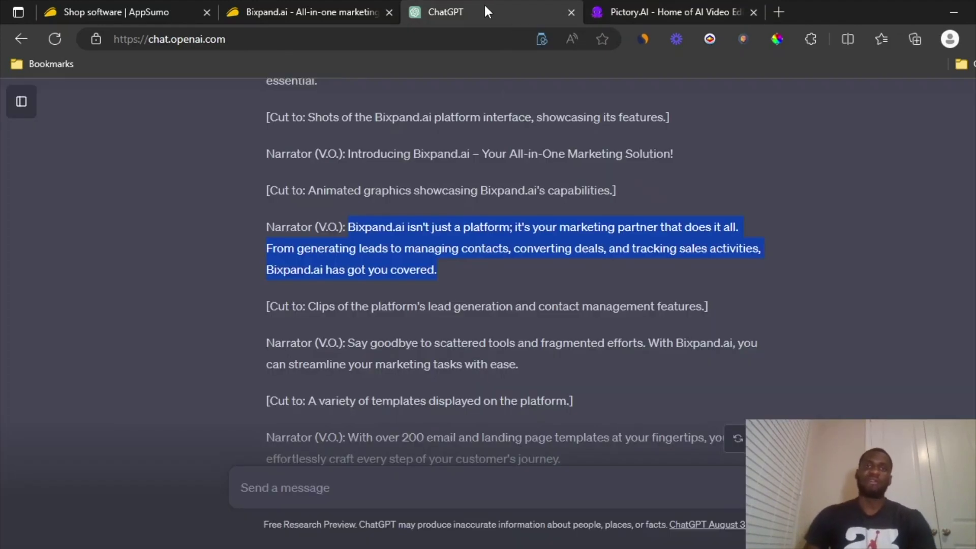
scroll(535, 199, down, 3)
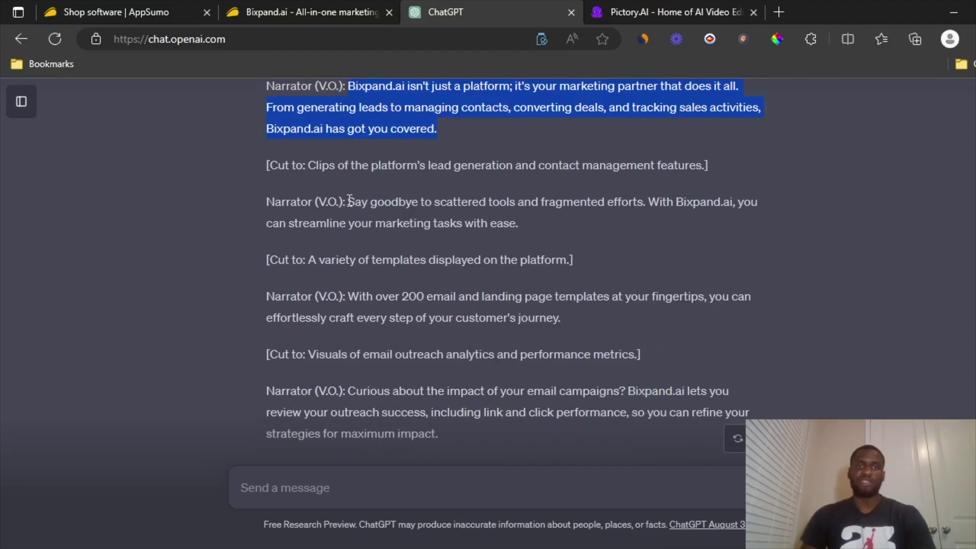
drag(348, 201, 534, 224)
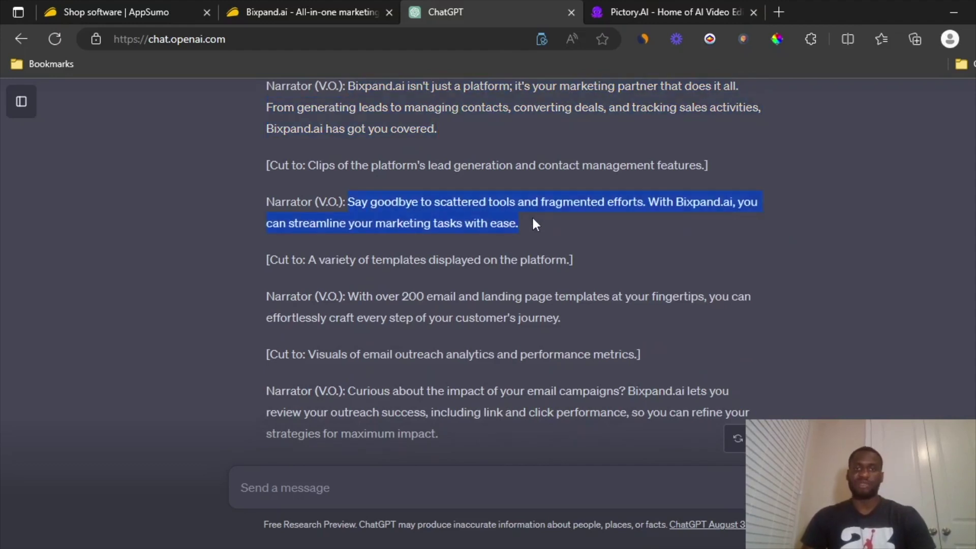
click(670, 12)
click(482, 364)
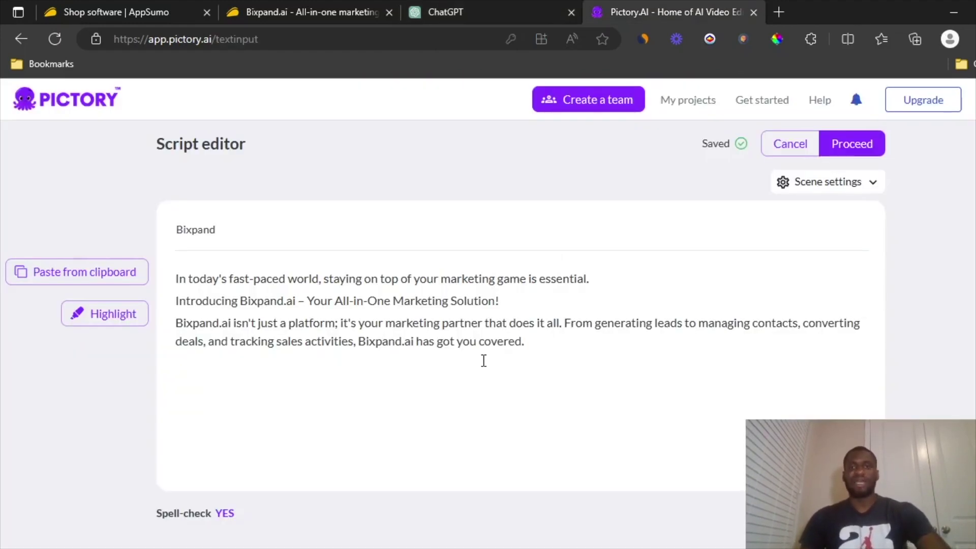
key(ctrl+v)
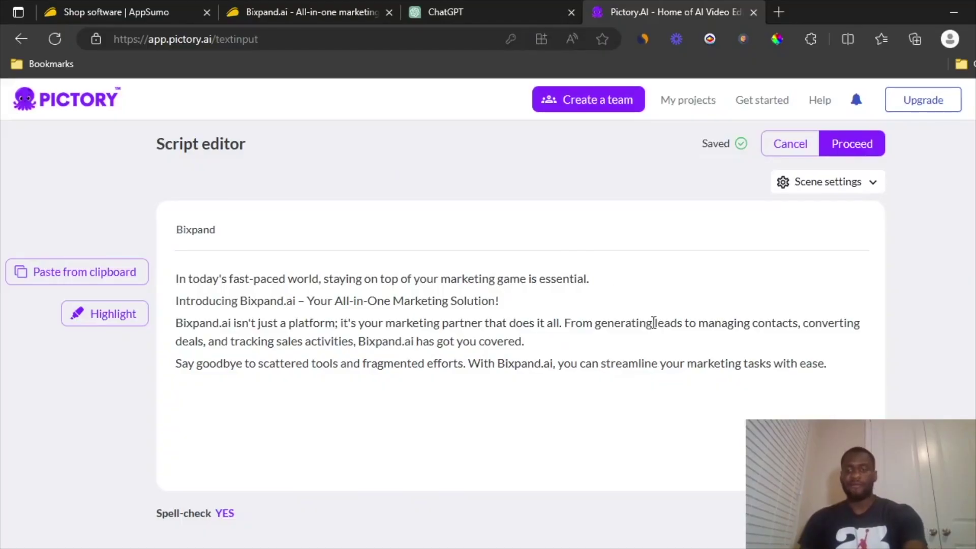
- Append the narrator paragraph about the 200 email templates on a new line
click(493, 7)
scroll(571, 287, down, 8)
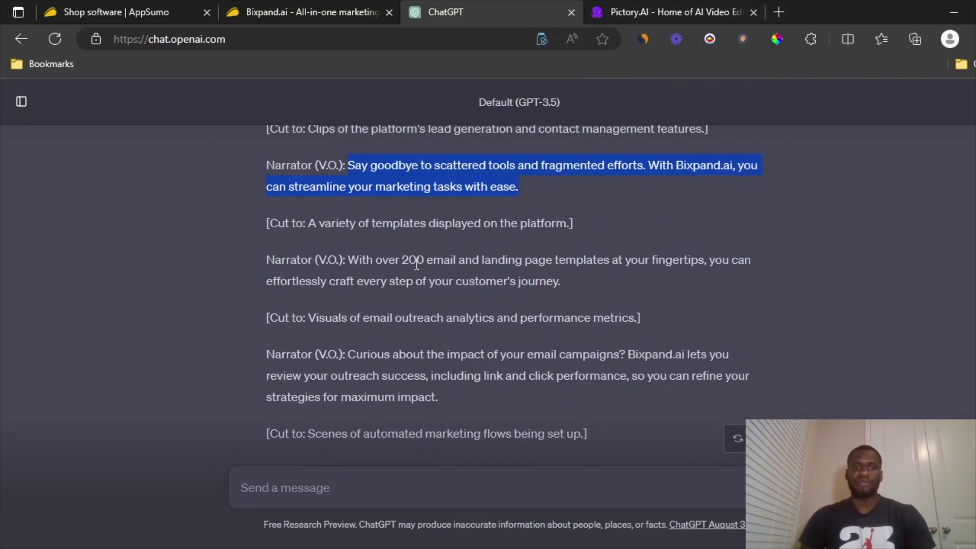
click(365, 259)
drag(365, 260, 545, 282)
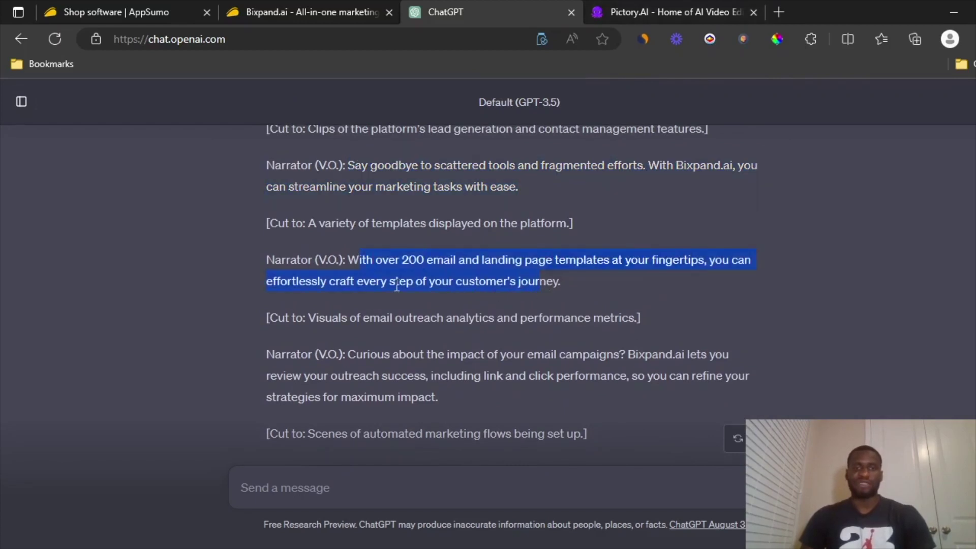
double_click(359, 260)
drag(359, 260, 610, 295)
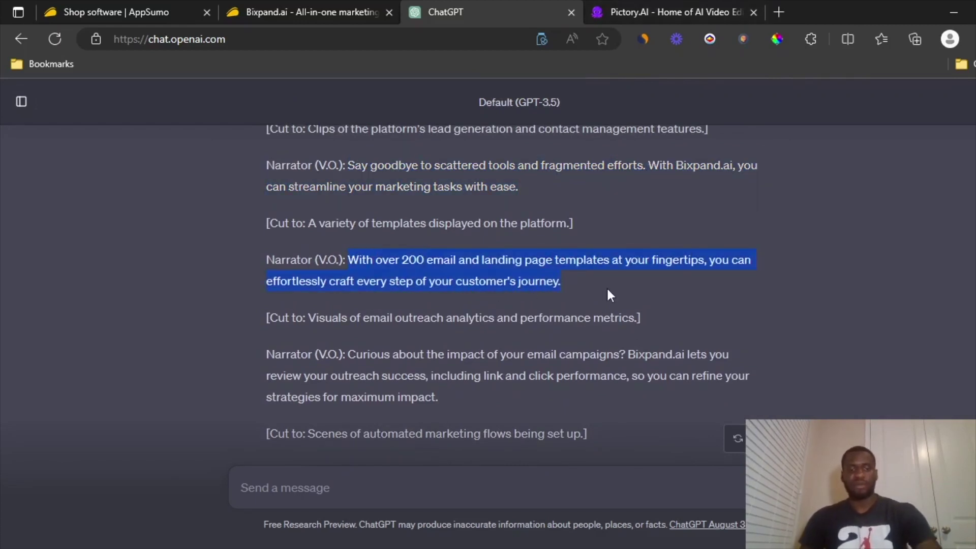
click(609, 11)
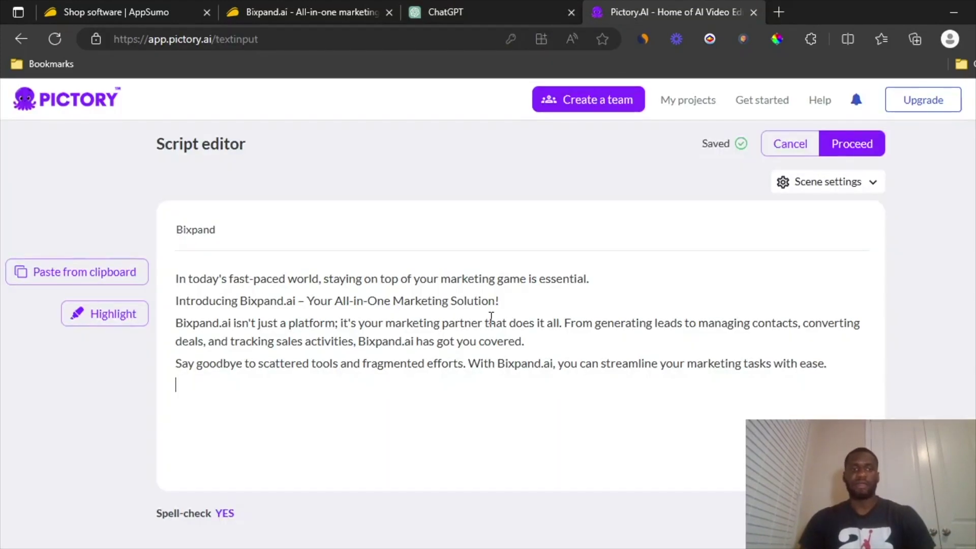
key(Return)
key(ctrl+v)
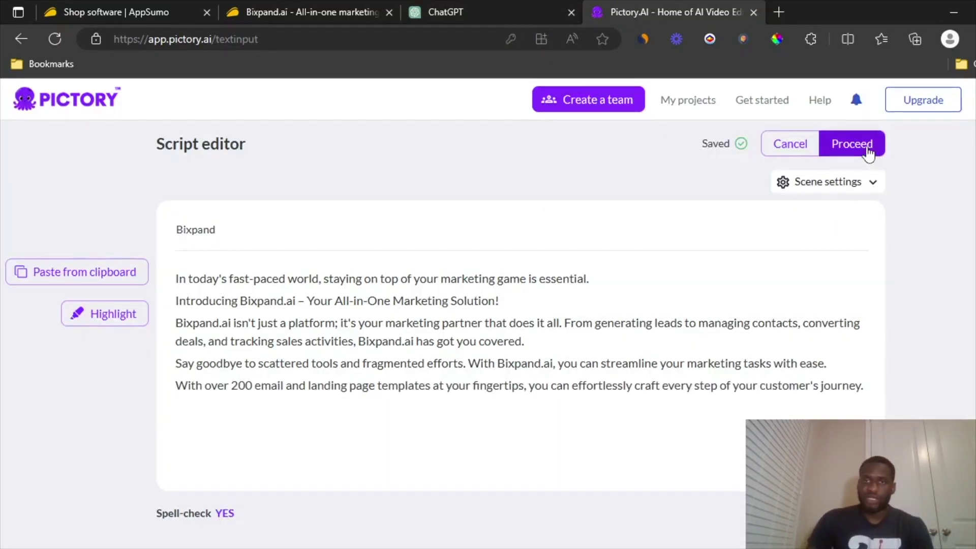
- Proceed from the Bixpand script and build the video from the Marketing template
click(852, 144)
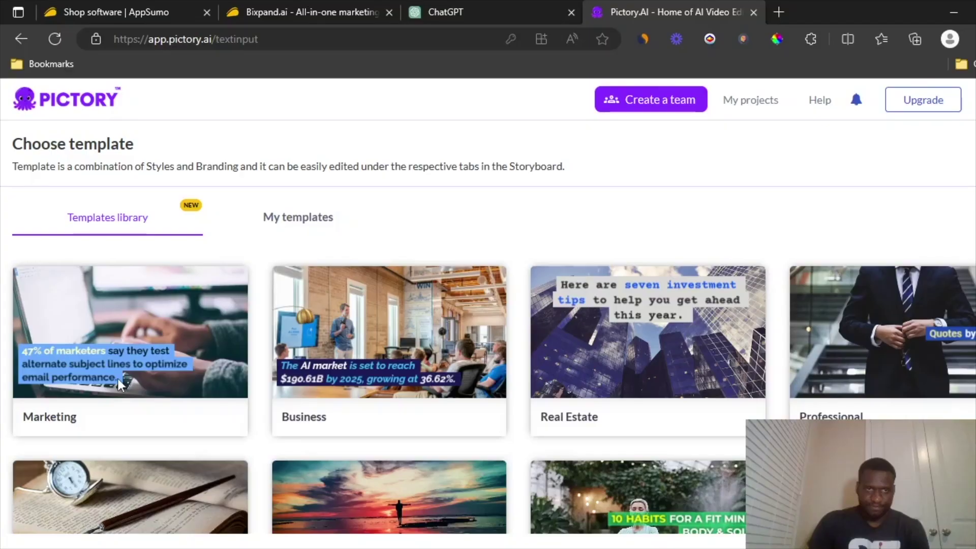
mouse_move(126, 370)
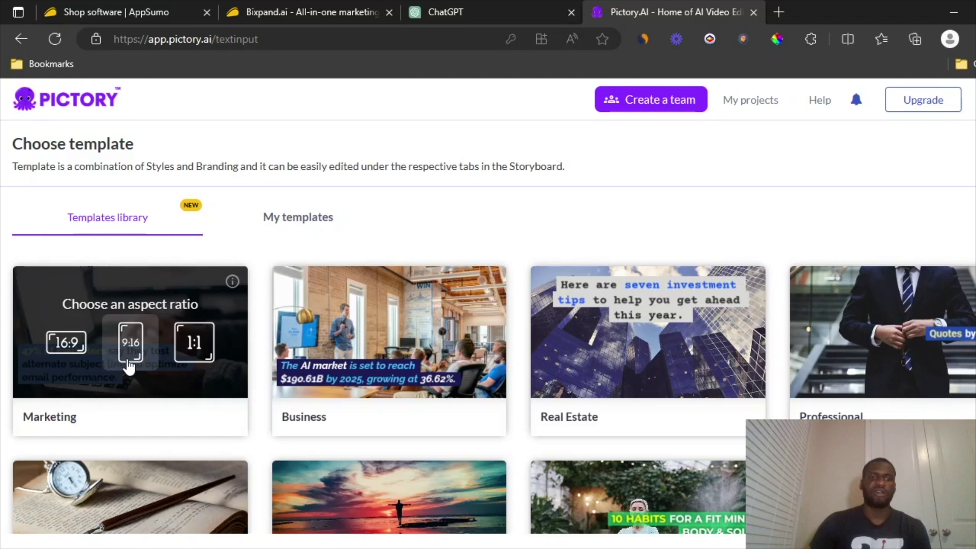
click(129, 360)
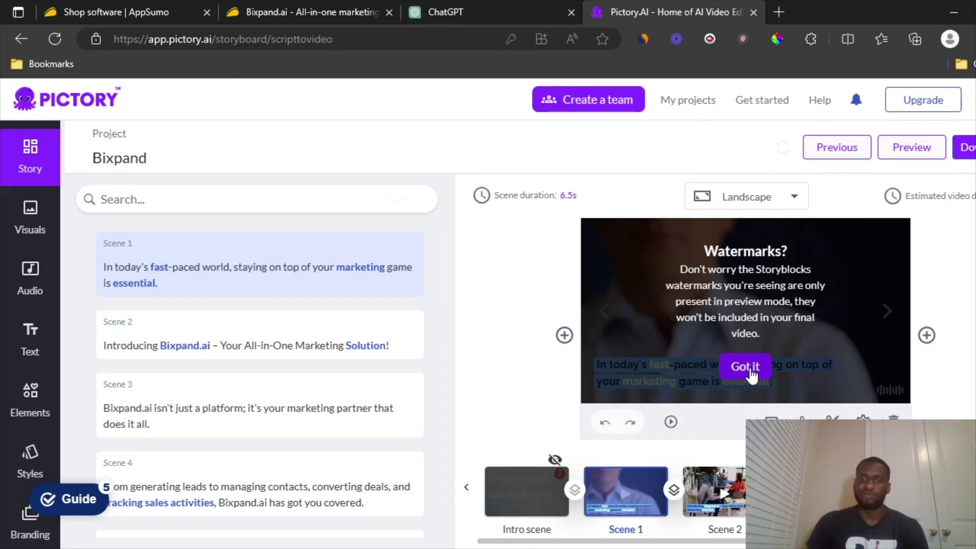
- Dismiss the watermark notice with Got it
click(750, 368)
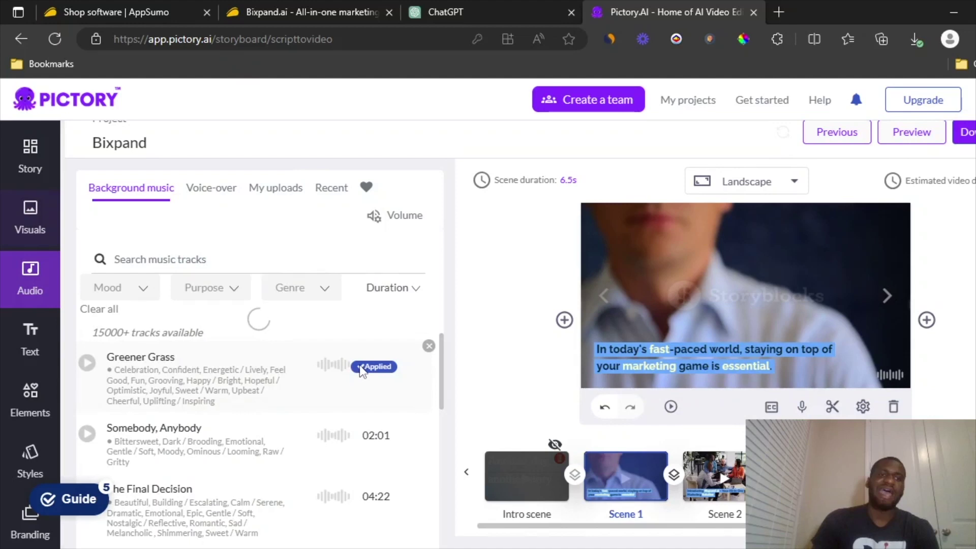
- Preview the Greener Grass background music track
scroll(397, 359, up, 1)
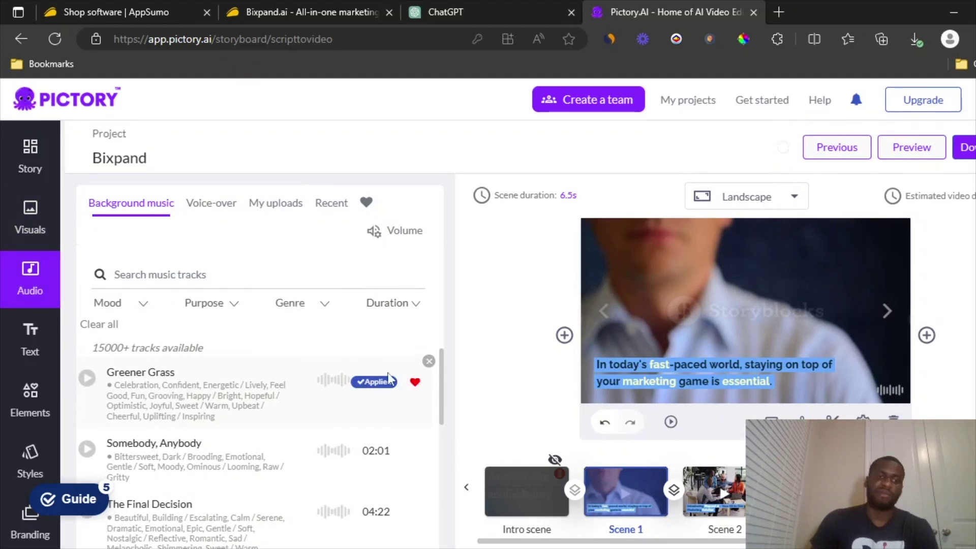
click(87, 379)
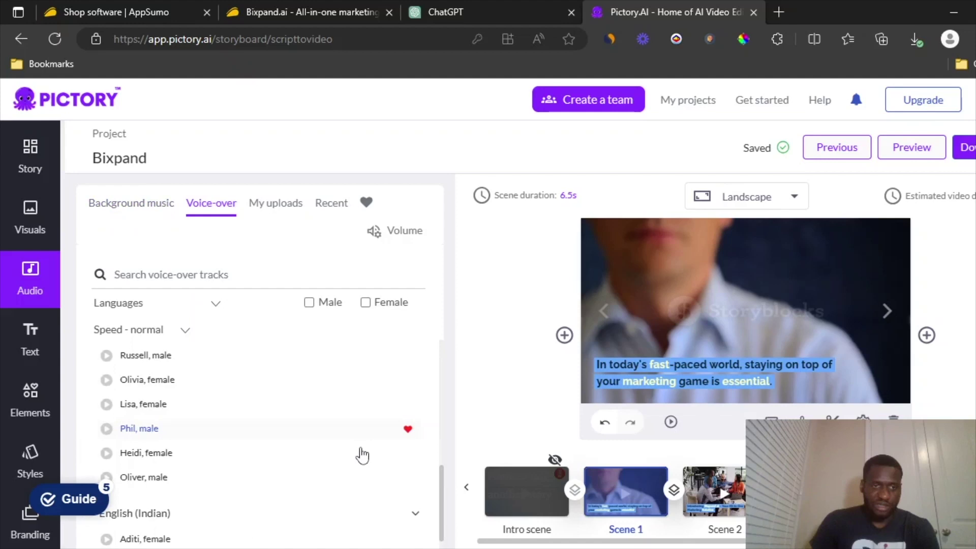
- Apply Ayanda, female, under English (South African) as the voice-over
scroll(252, 514, down, 4)
mouse_move(234, 529)
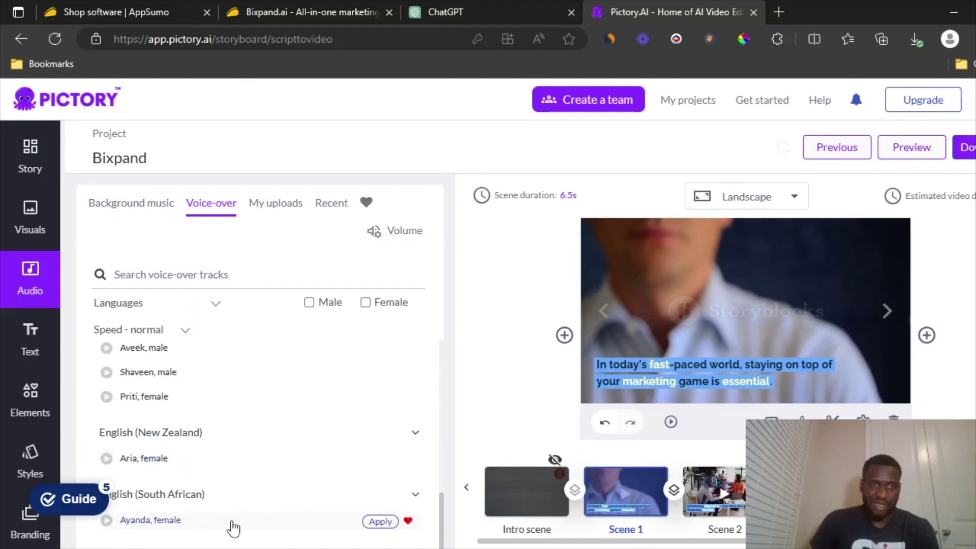
click(379, 522)
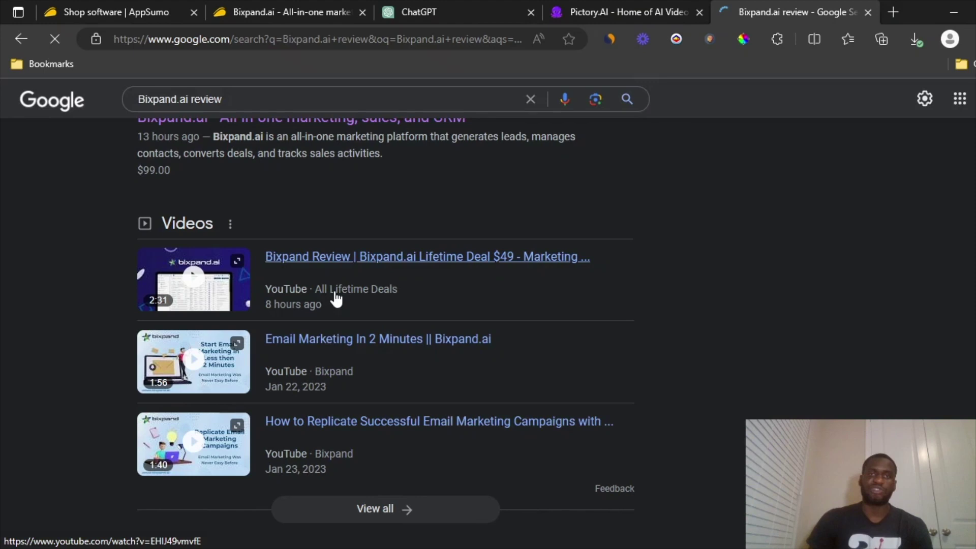
- Read through the Videos and other Google results for 'Bixpand.ai review', then return to Pictory
scroll(872, 360, down, 2)
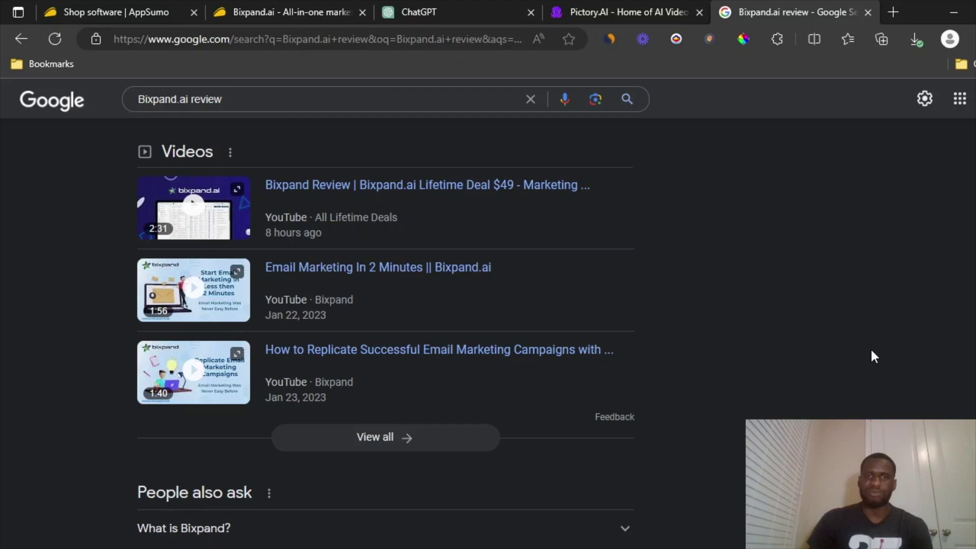
scroll(871, 353, down, 7)
scroll(873, 349, down, 4)
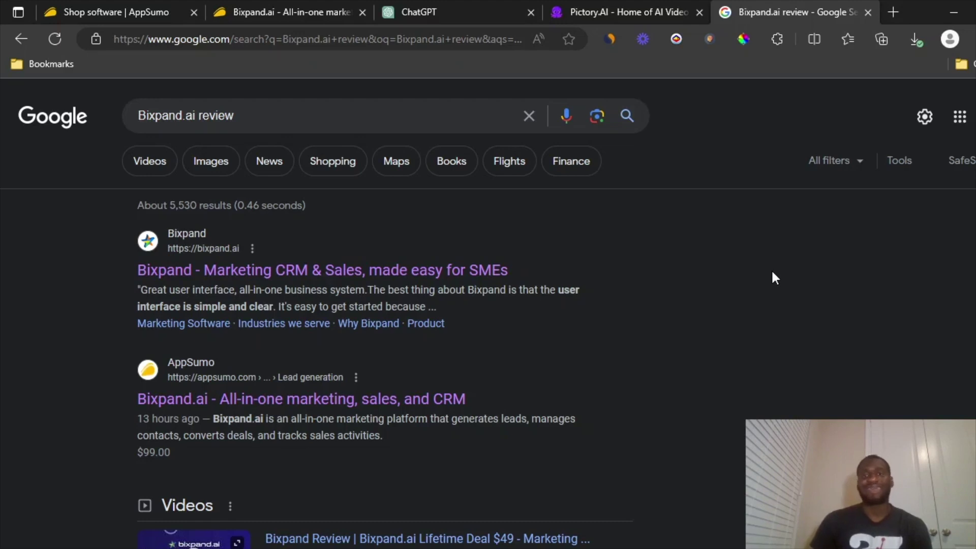
click(584, 3)
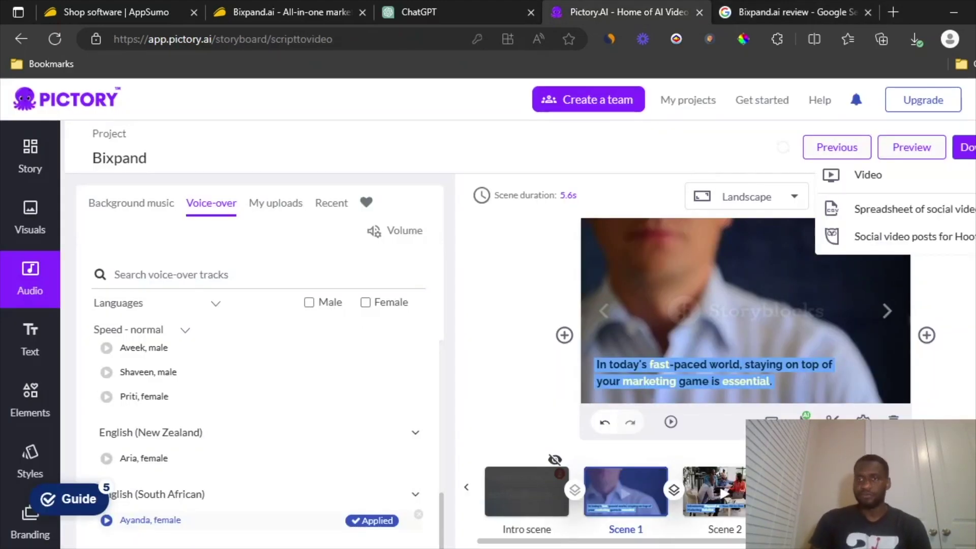
- Close the Download options (Video, Spreadsheet, Social) without downloading anything
click(964, 145)
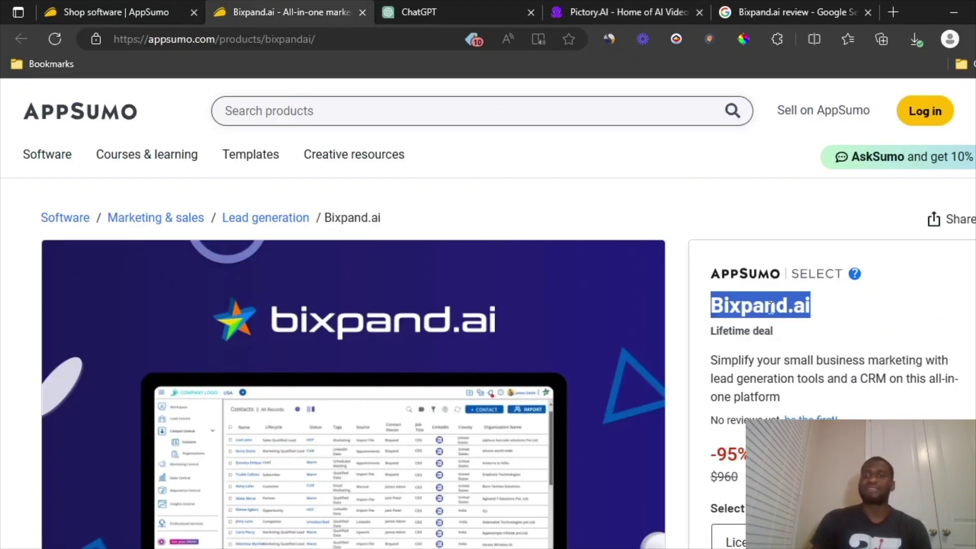
- Deselect the Bixpand.ai deal title and go back to the Google results' address bar
click(711, 319)
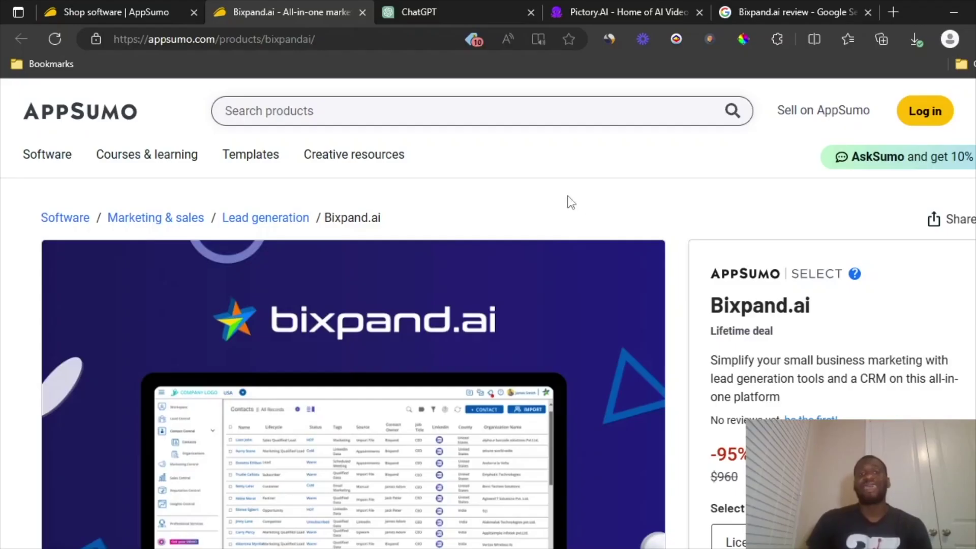
scroll(489, 279, down, 1)
scroll(496, 280, up, 1)
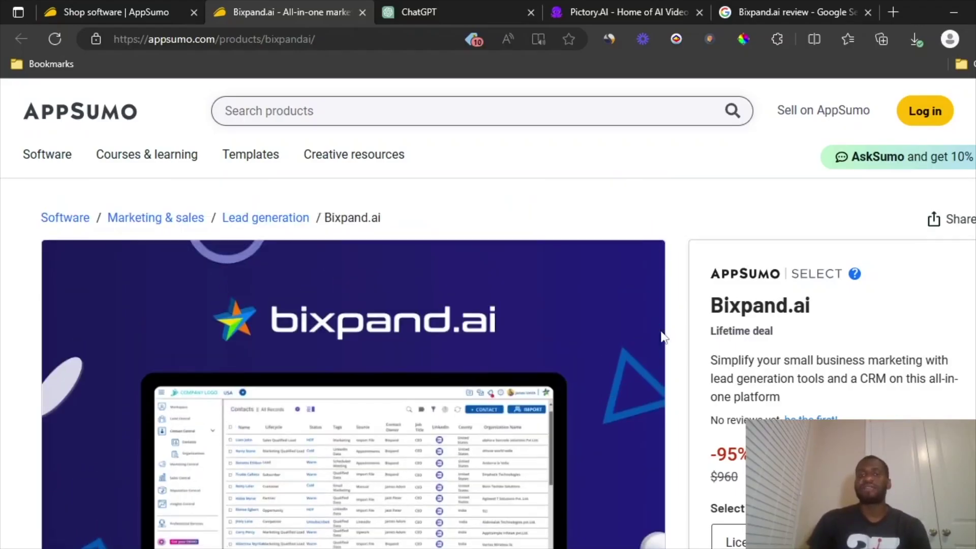
click(799, 3)
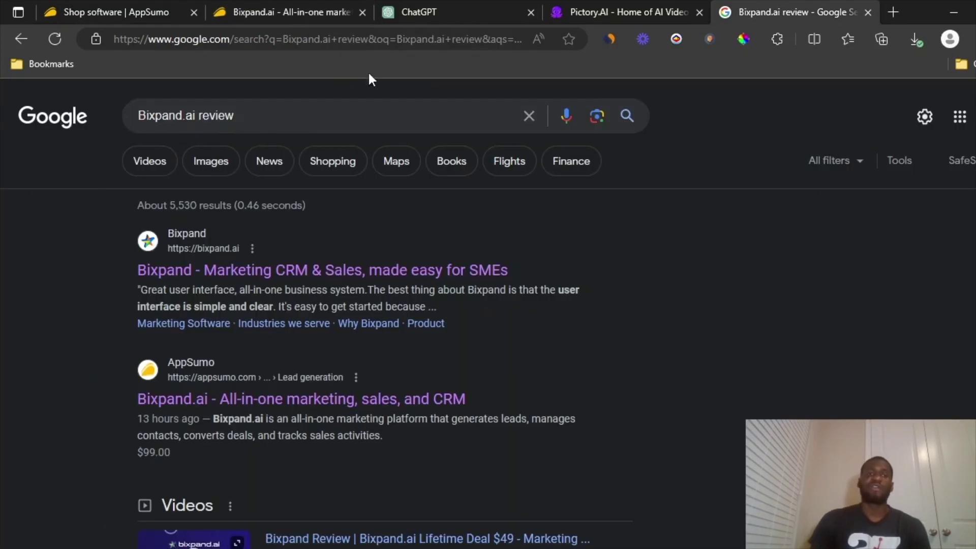
click(325, 47)
text(canva)
key(Return)
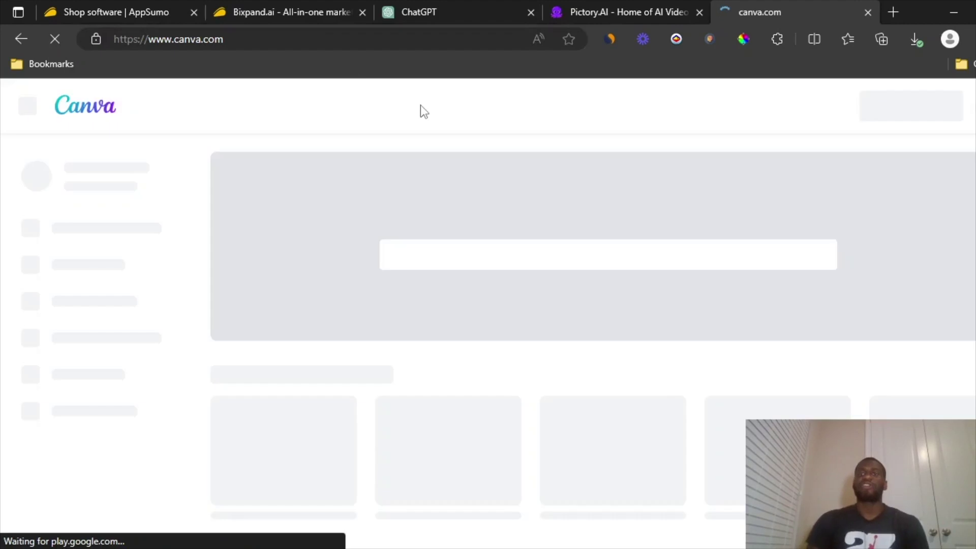